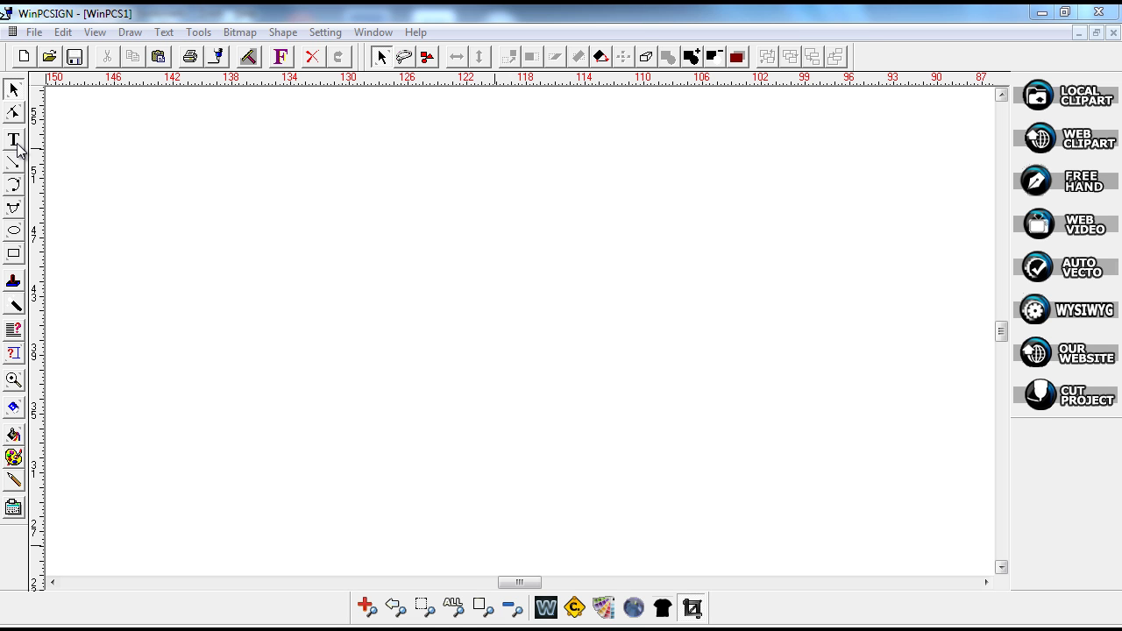
Step: Preview the Rt Chunky Monkey font's capitals, lower case and numbers, and accept it at 1 inch height for new text
click(15, 142)
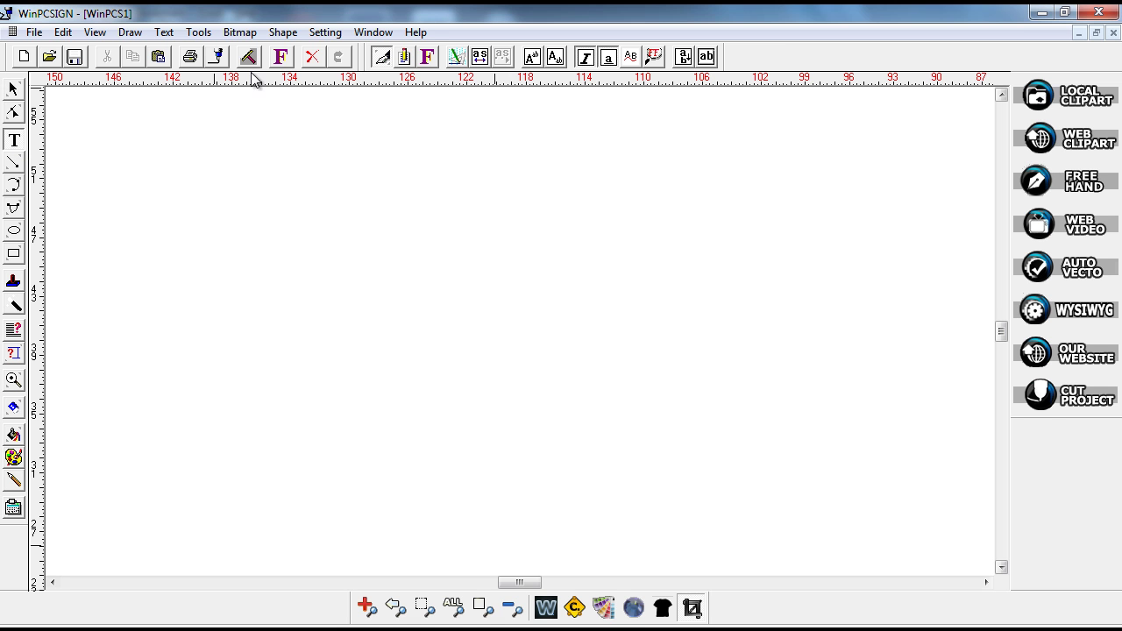
click(281, 57)
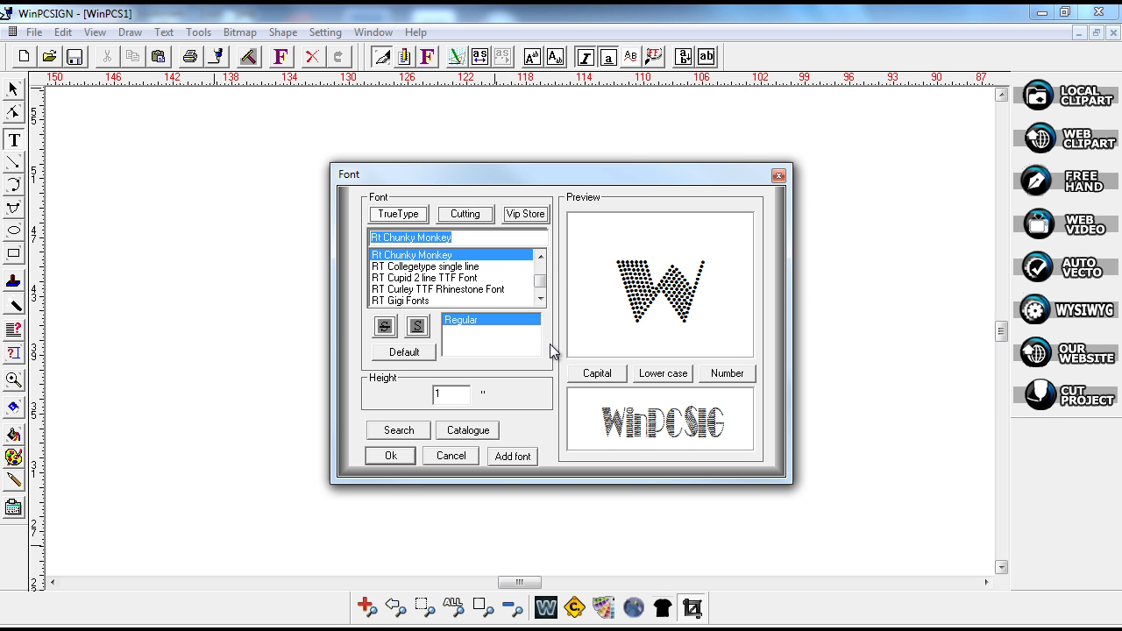
click(592, 379)
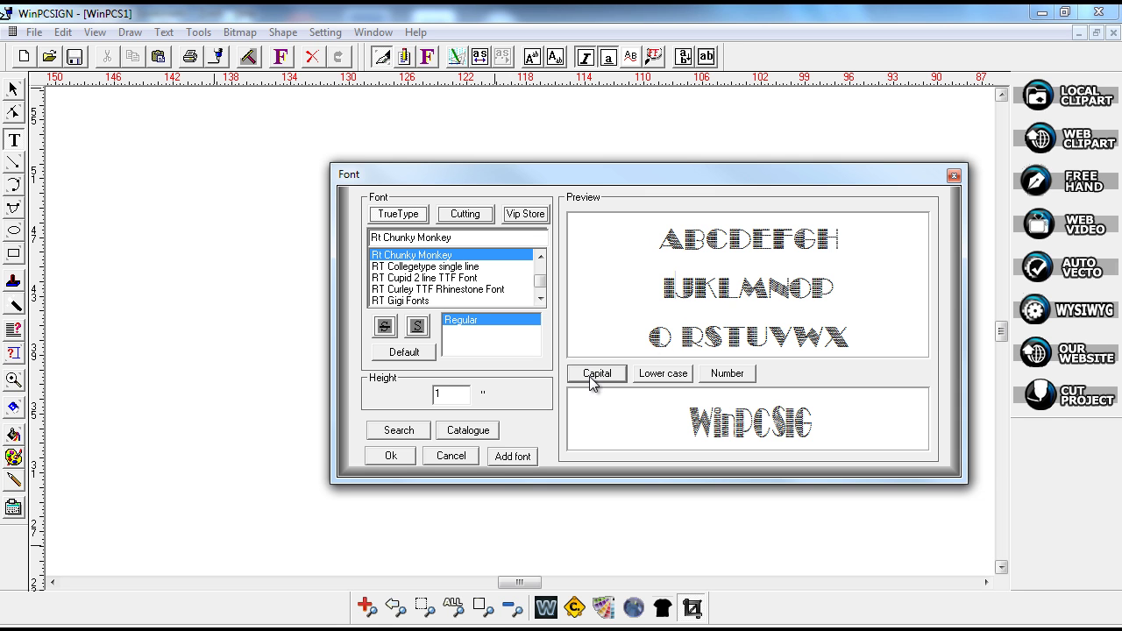
click(683, 382)
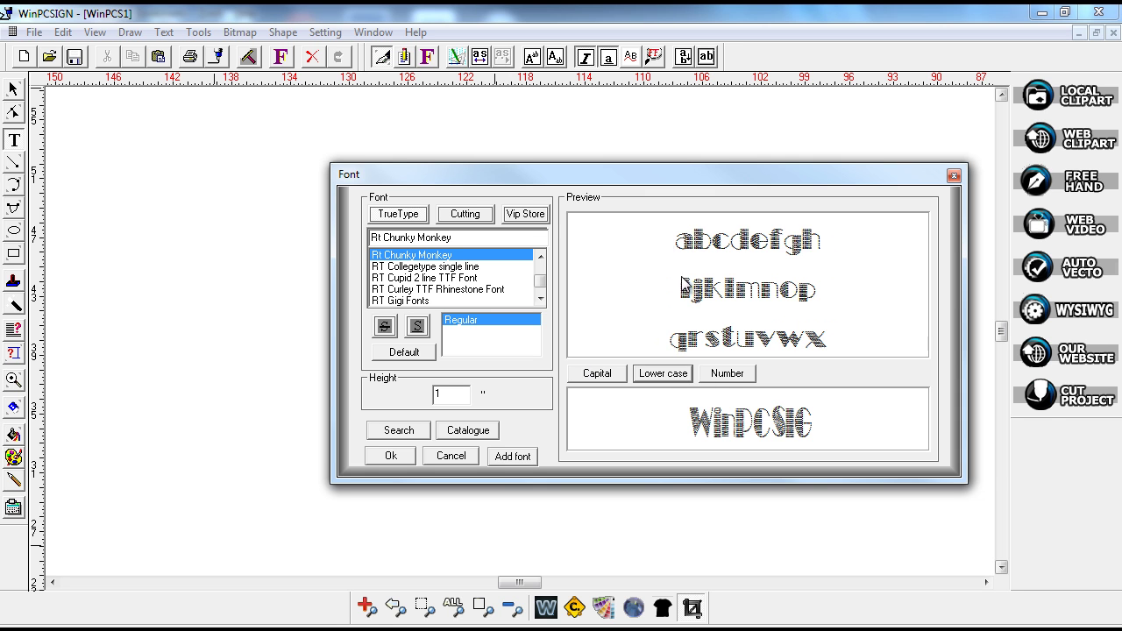
click(724, 379)
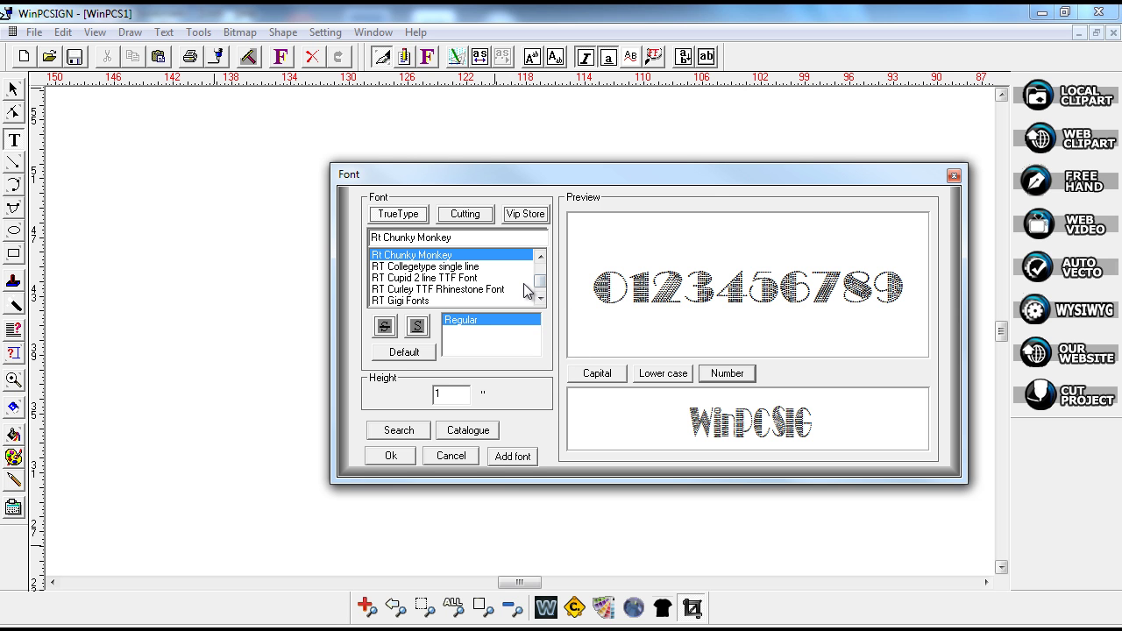
click(594, 378)
click(399, 458)
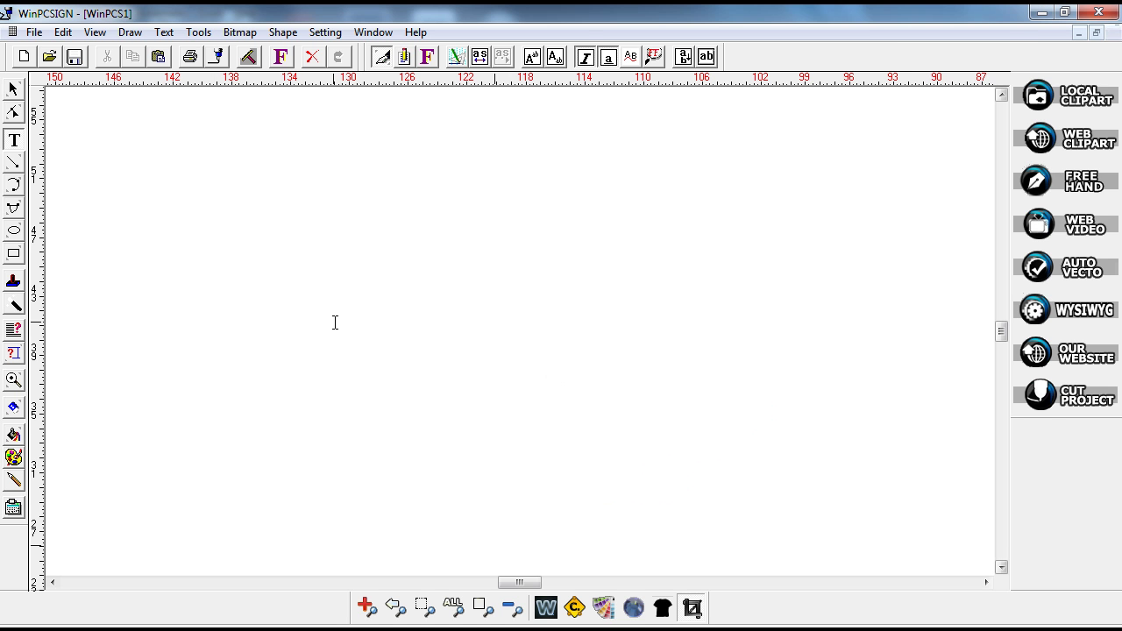
Step: Add two separate text objects on the page reading SOFTBALL and MOM, one below the other
click(334, 320)
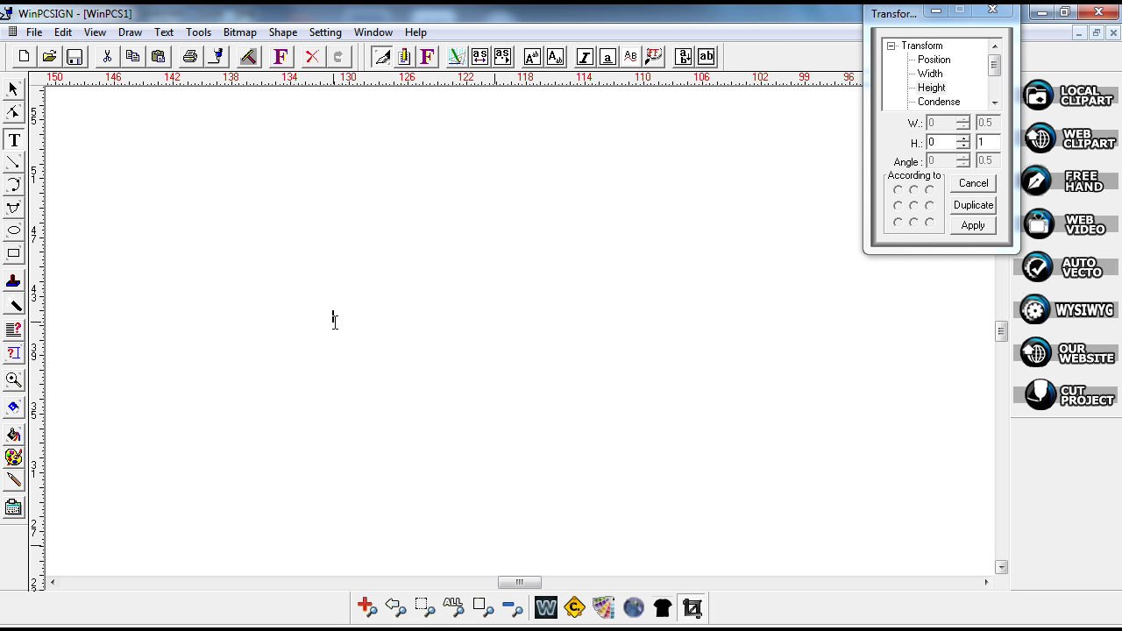
text(SOFTBASLL)
key(BackSpace)
key(BackSpace)
key(BackSpace)
click(322, 363)
text(MOM)
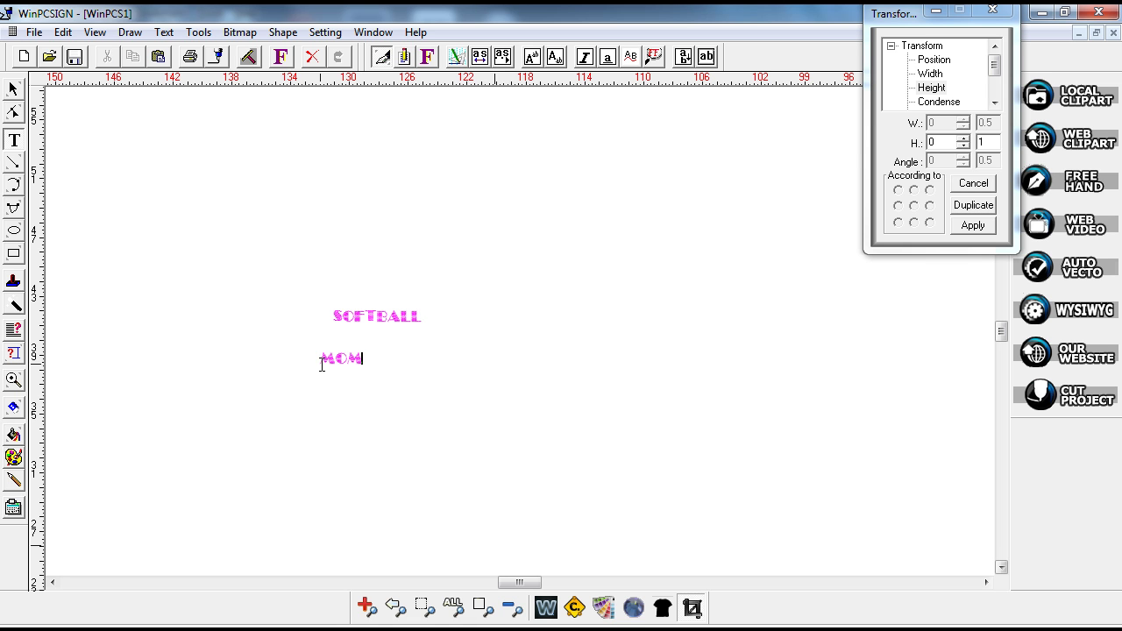
Step: Move the MOM text closer beneath the middle of SOFTBALL
click(13, 89)
click(341, 365)
drag(341, 364, 374, 347)
Step: Move the SOFTBALL text up slightly and resize it to the 13 SS (3.2 - 3.4) mm rhinestone size
click(387, 318)
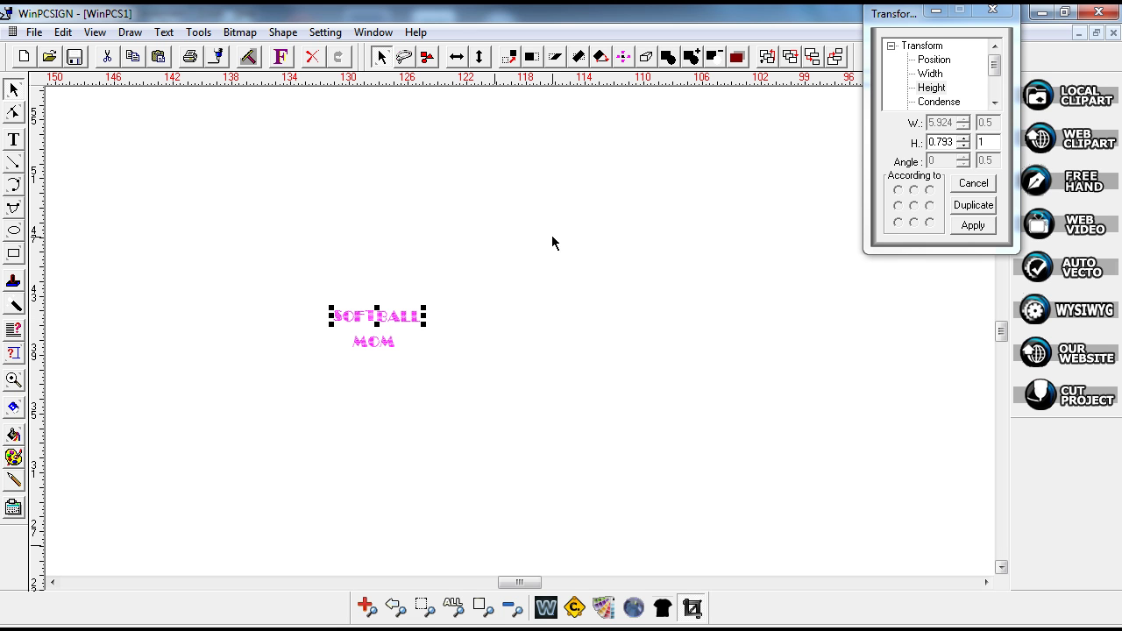
click(633, 608)
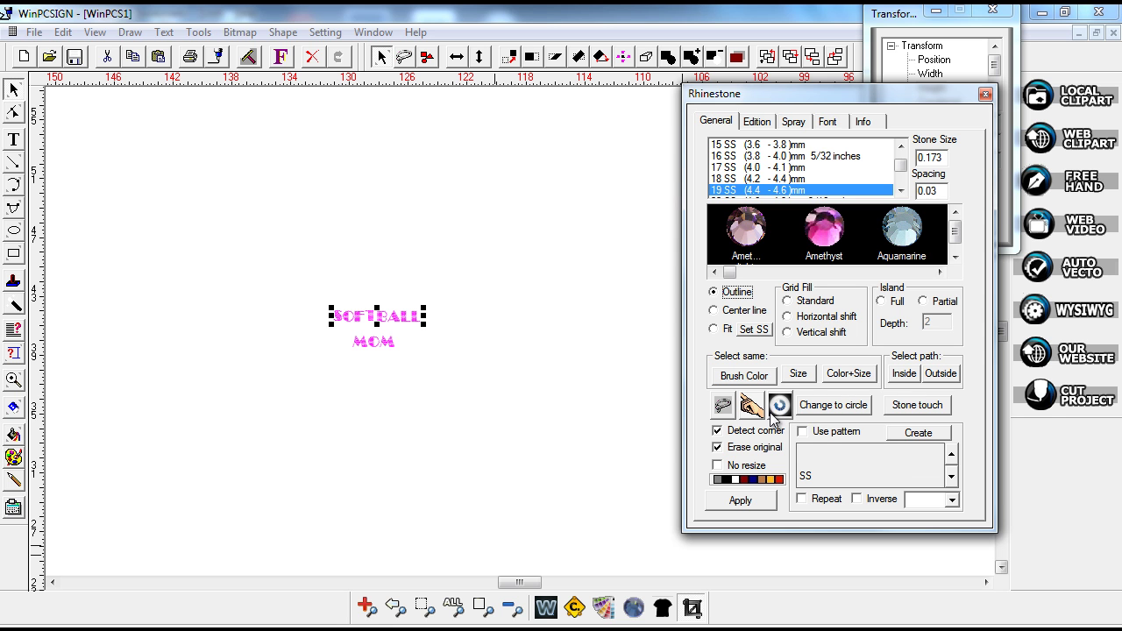
click(757, 123)
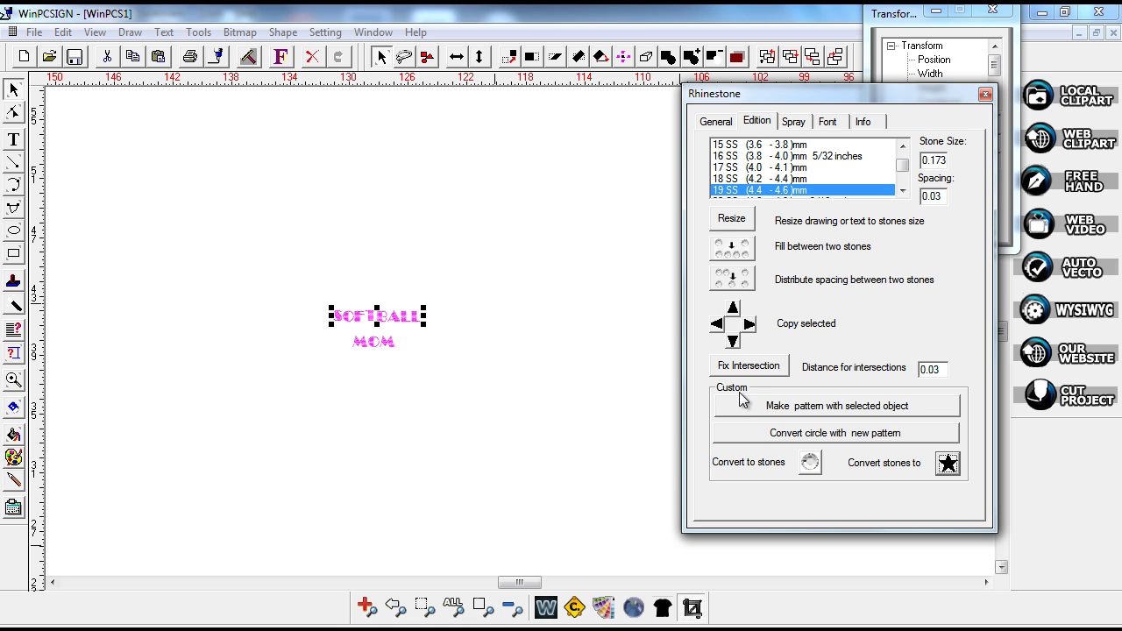
click(385, 315)
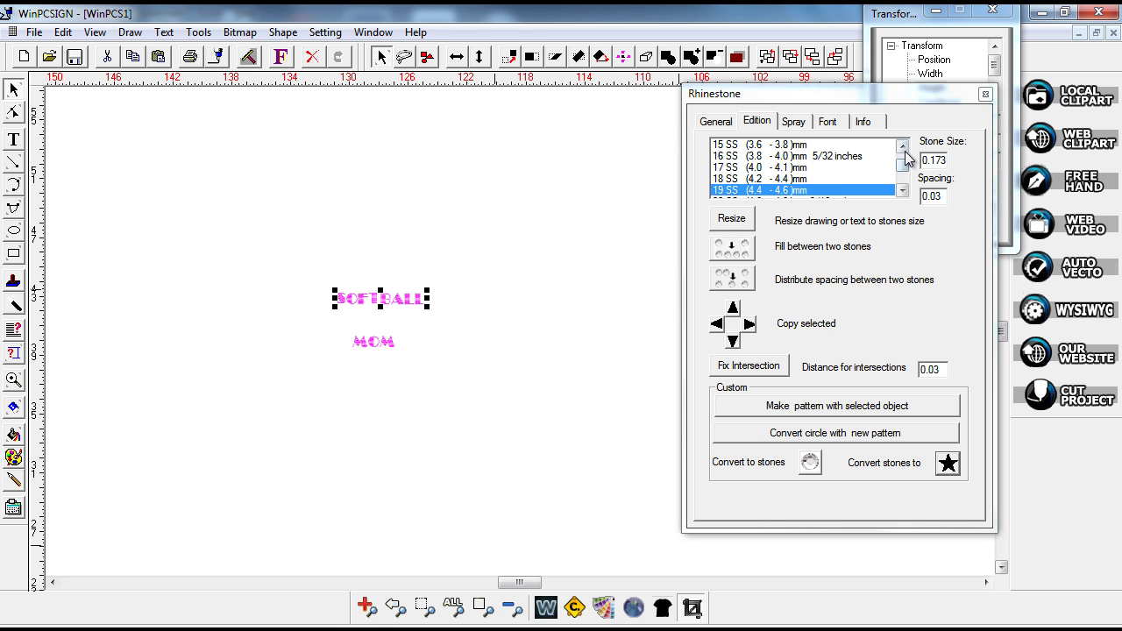
click(902, 147)
click(902, 147)
click(902, 147)
click(902, 147)
click(753, 167)
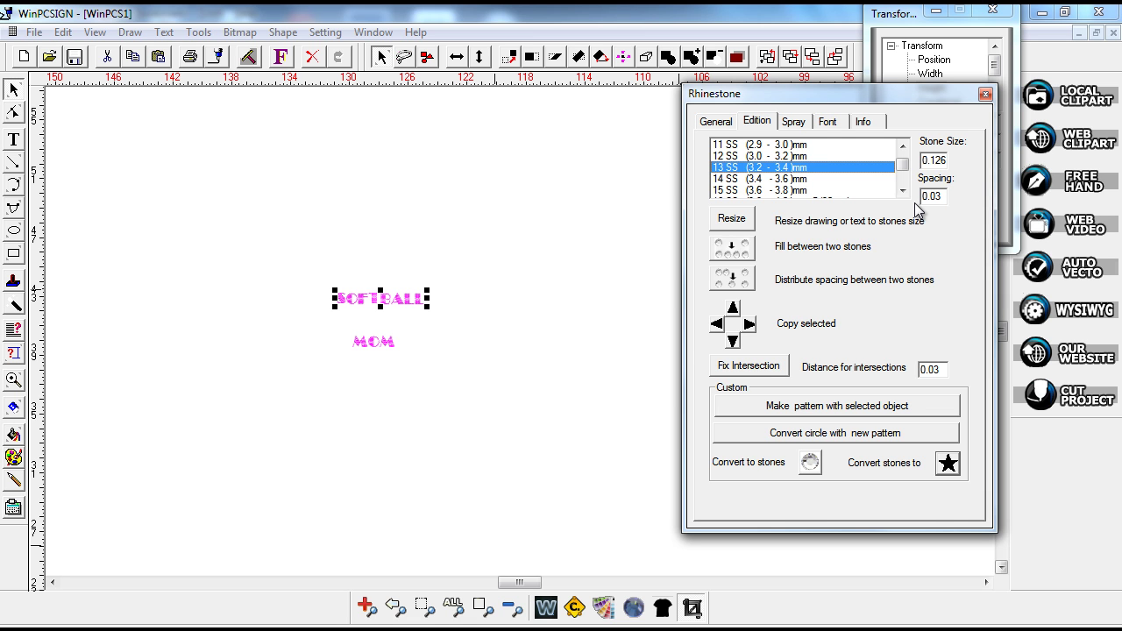
click(724, 225)
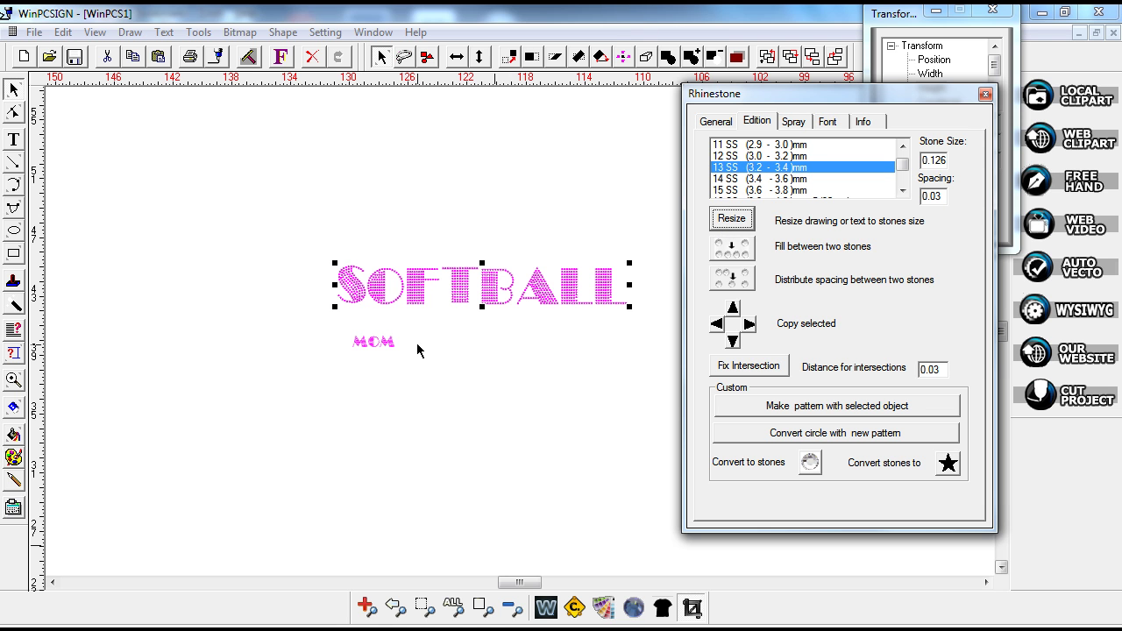
Step: Resize the MOM text to the 13 SS rhinestone size and place it beneath SOFTBALL
click(333, 325)
drag(316, 326, 420, 365)
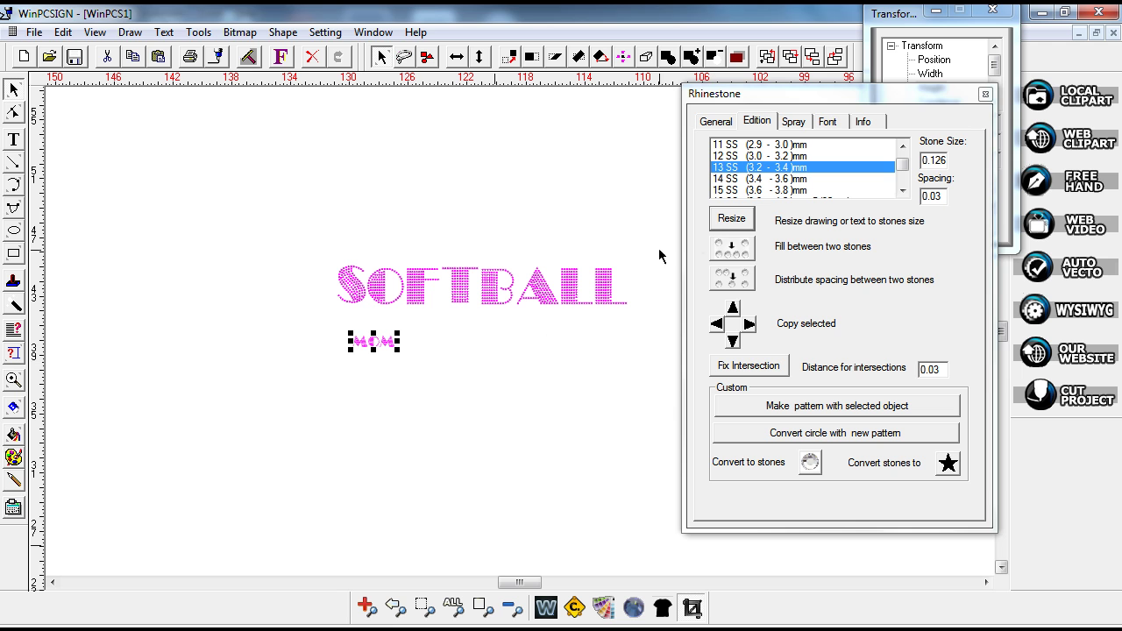
click(739, 223)
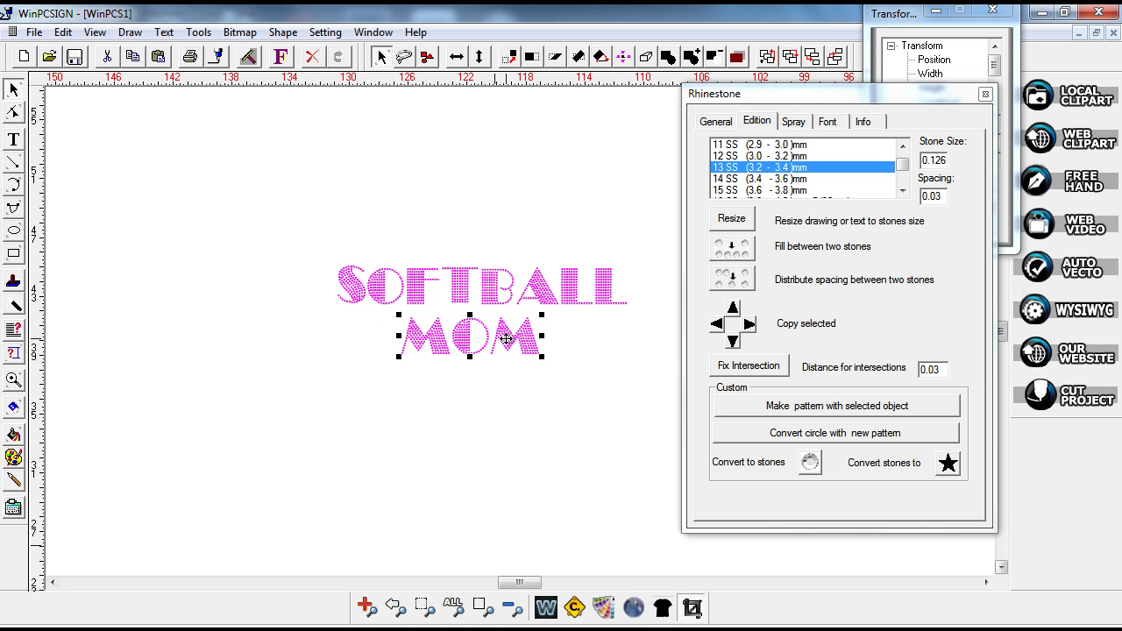
Step: Center the SOFTBALL and MOM text lines on each other
drag(282, 210, 661, 433)
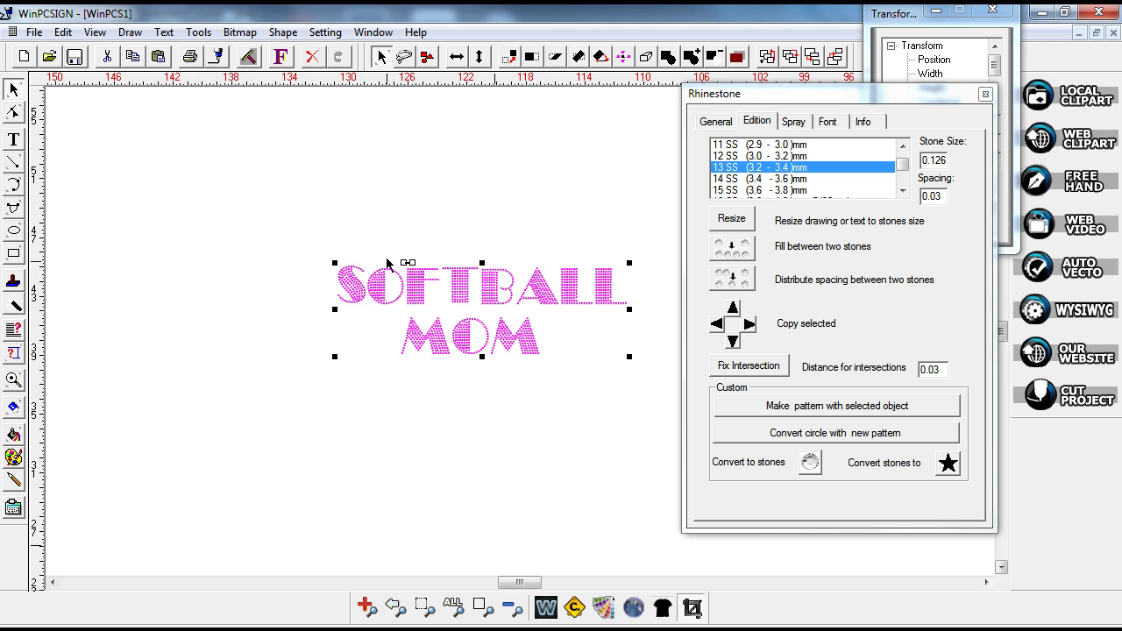
click(163, 34)
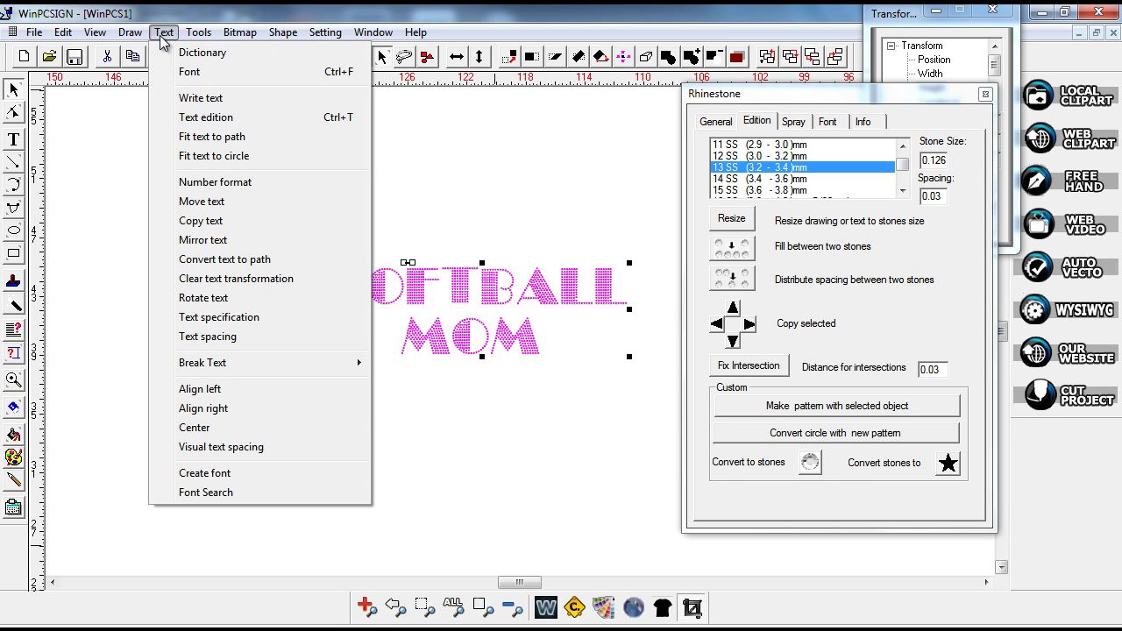
click(192, 427)
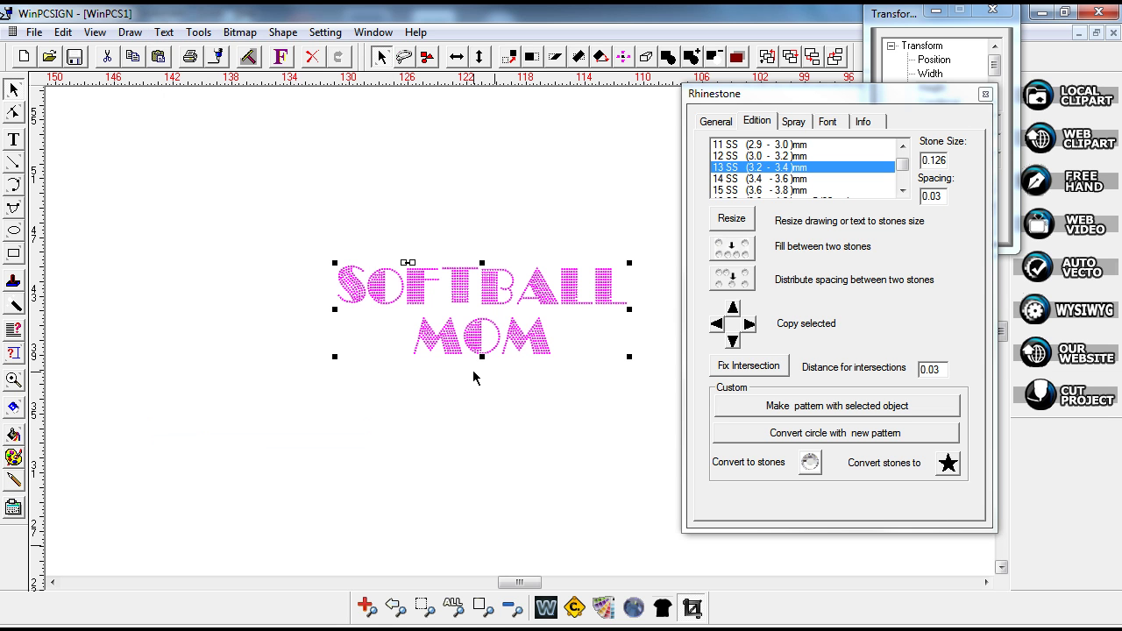
click(247, 390)
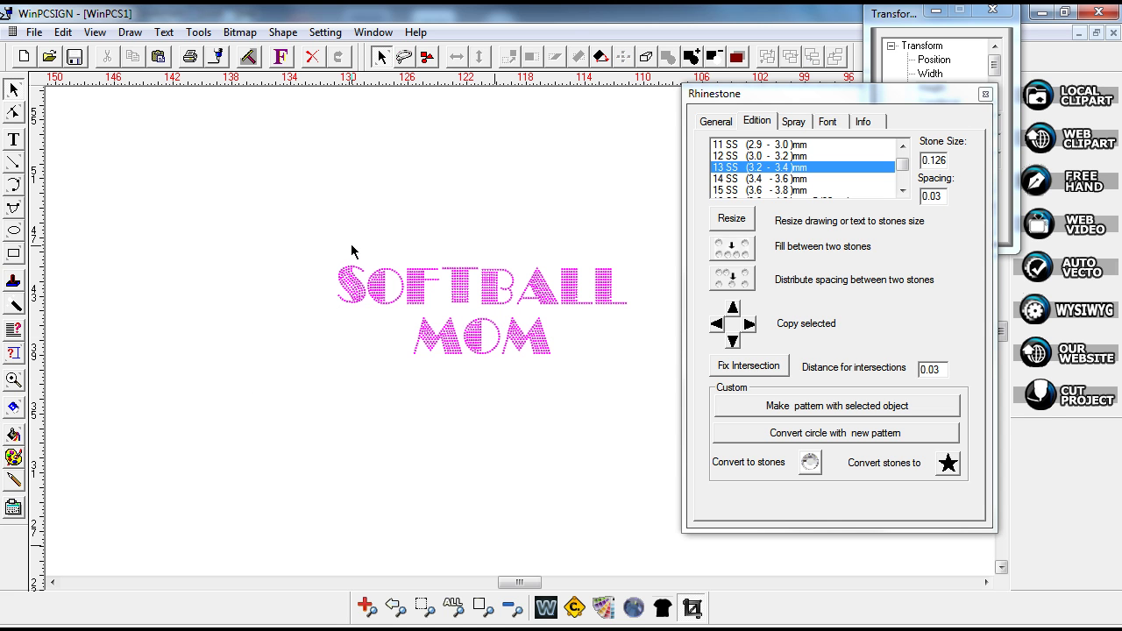
Step: Move the Rhinestone window clear of the drawing and fill both text lines with cyan
drag(582, 329, 664, 401)
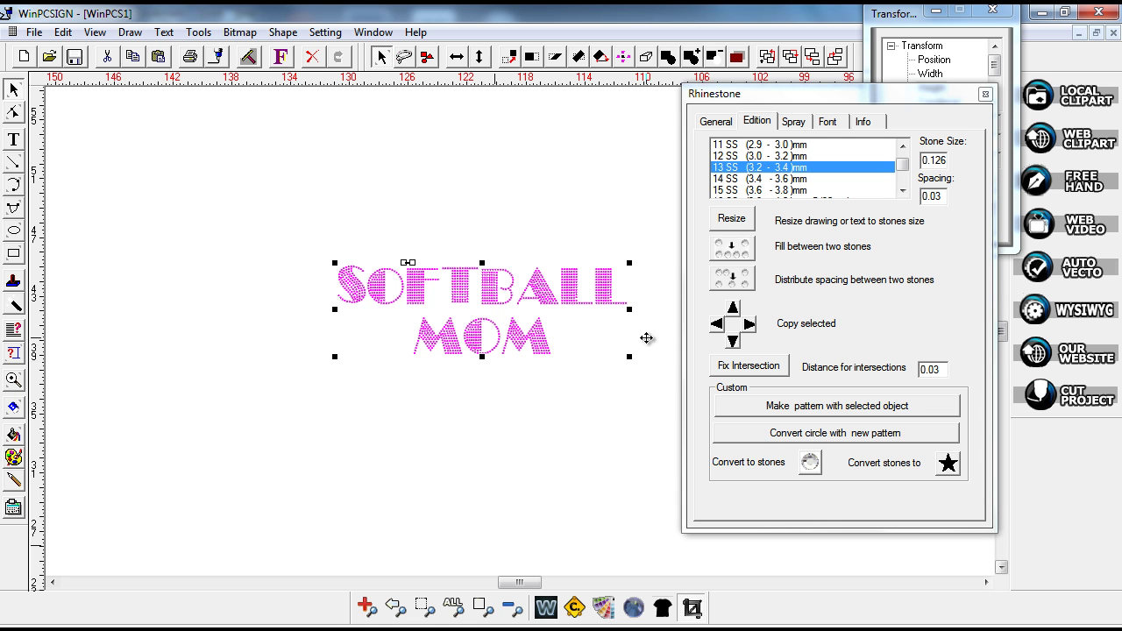
click(316, 295)
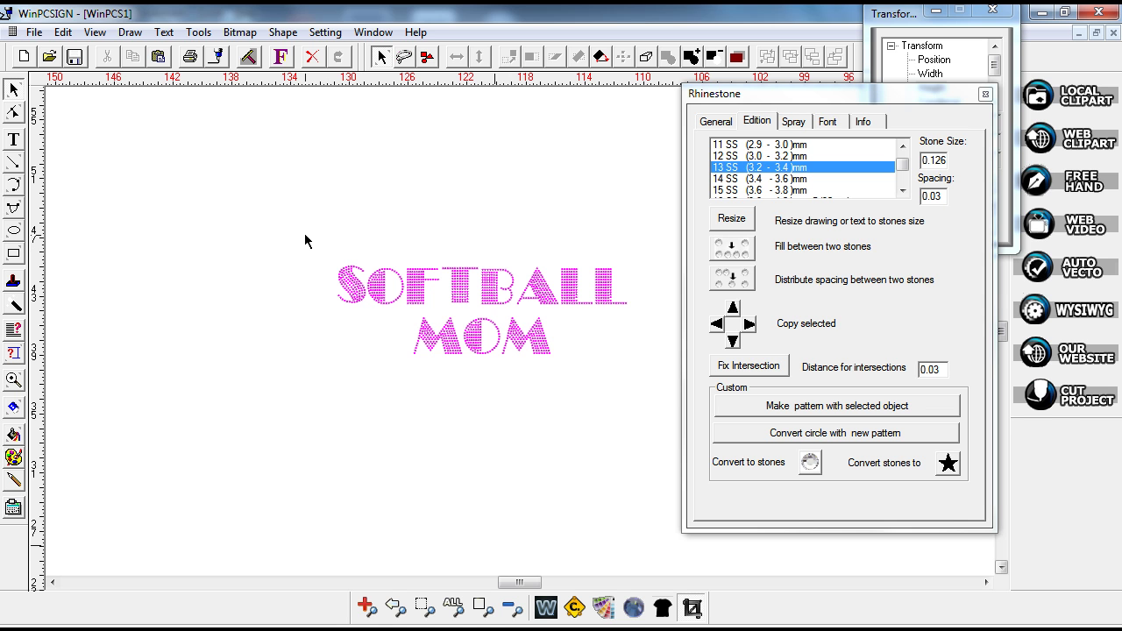
drag(875, 94, 1098, 82)
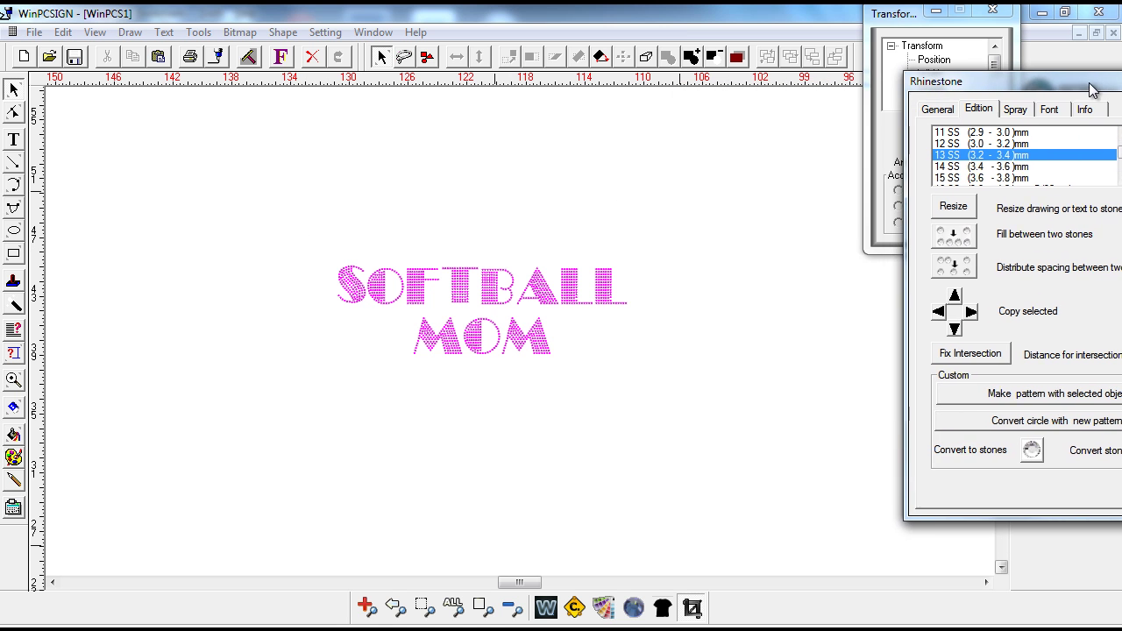
drag(316, 244, 655, 396)
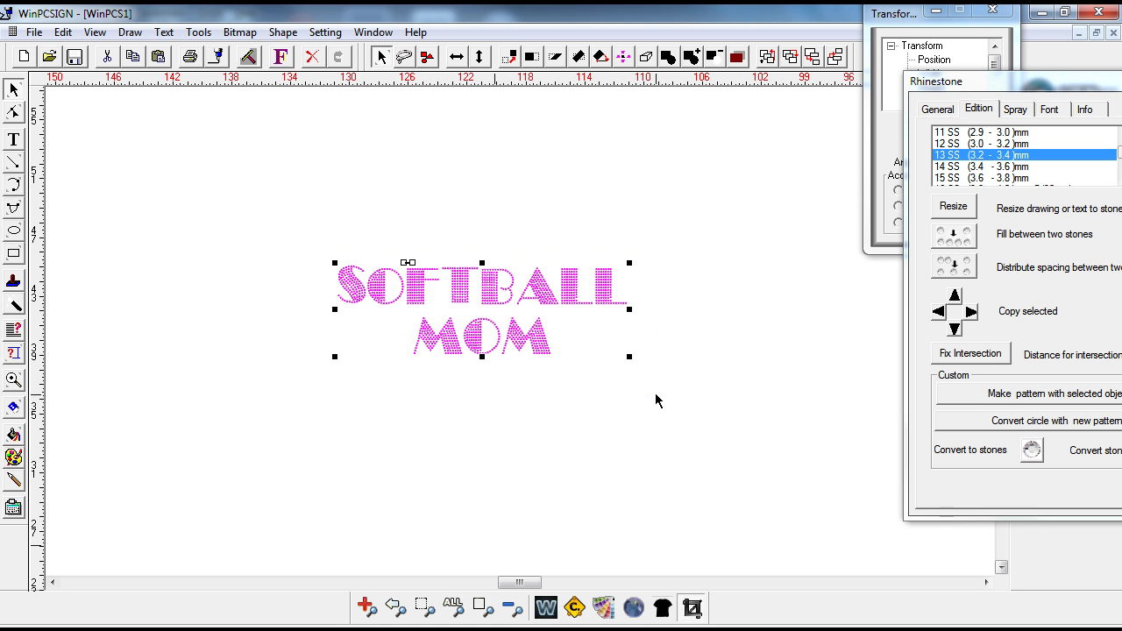
click(13, 457)
click(903, 397)
click(62, 263)
Step: Draw a rectangle covering both text lines and send it to the back
click(14, 254)
drag(276, 206, 683, 445)
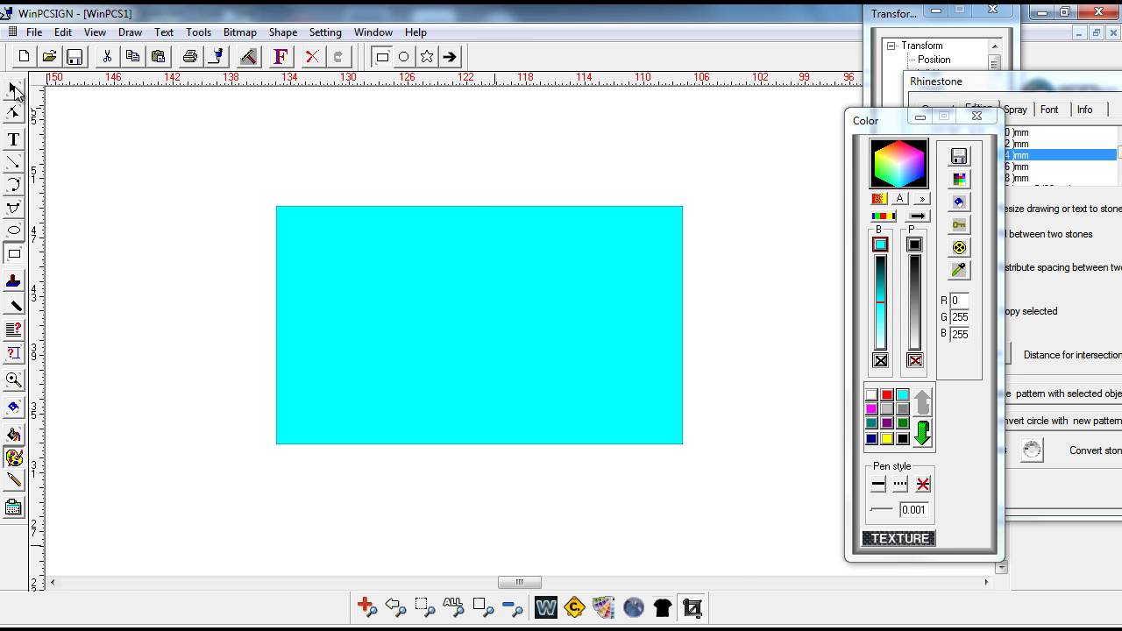
click(13, 88)
right_click(486, 333)
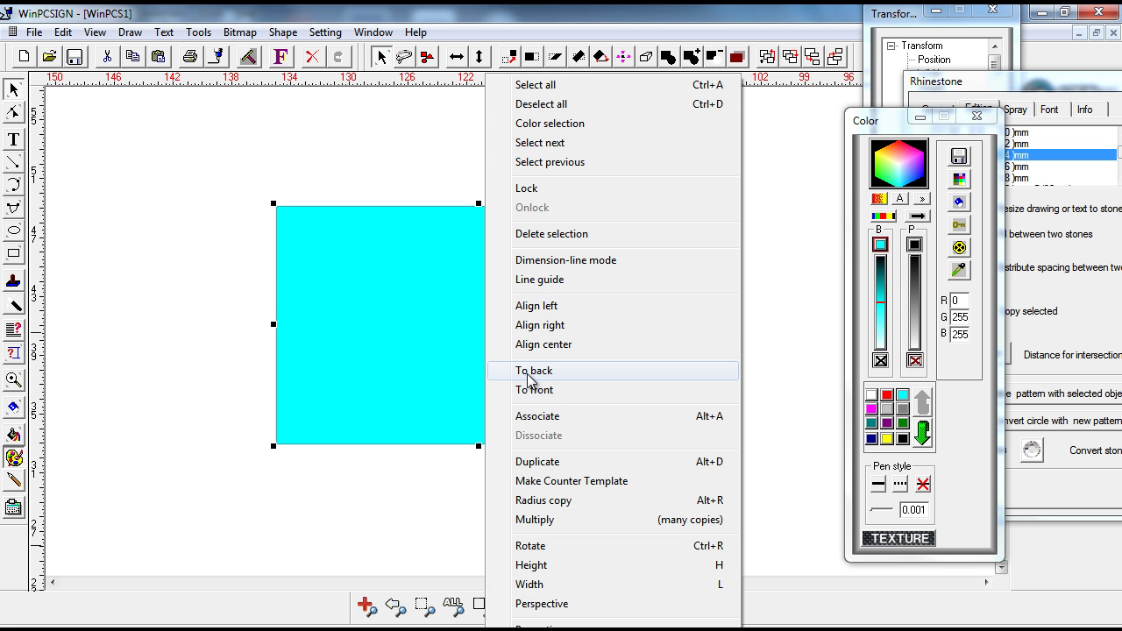
click(529, 373)
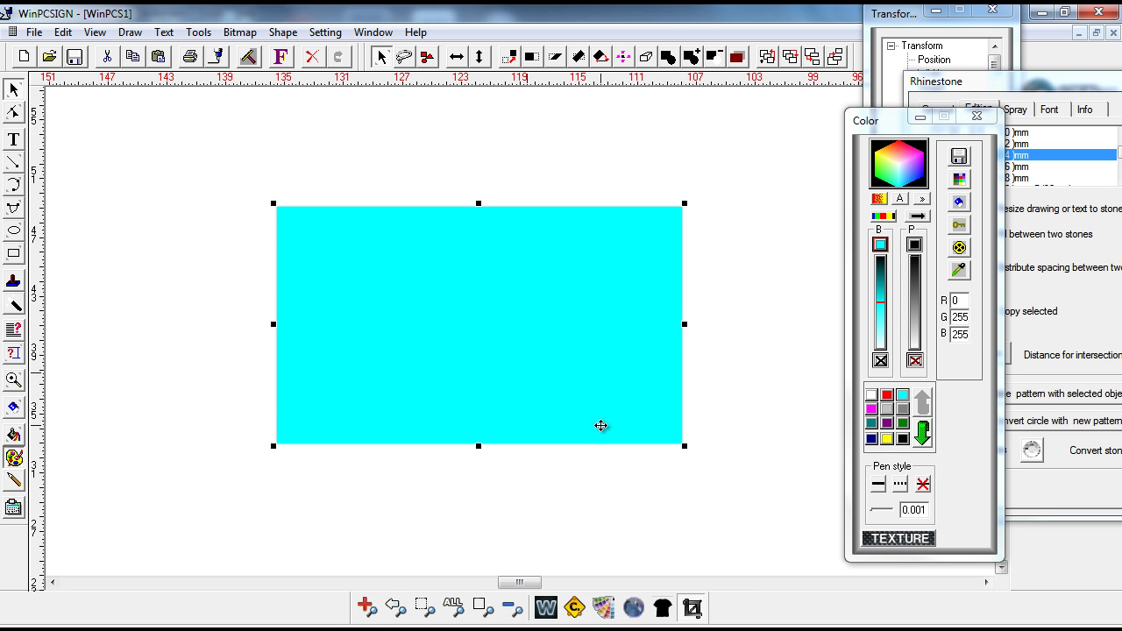
mouse_move(608, 415)
mouse_down()
mouse_move(592, 548)
mouse_move(597, 424)
mouse_up()
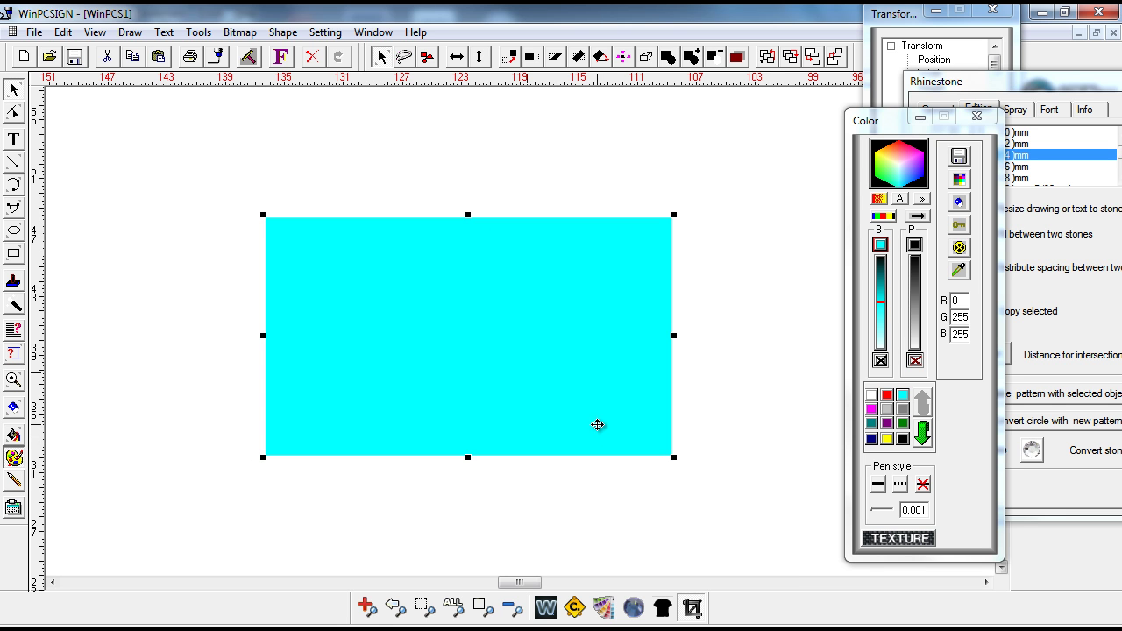
Step: Fill the background rectangle with black and reposition it so both text lines sit within it
click(904, 436)
click(904, 436)
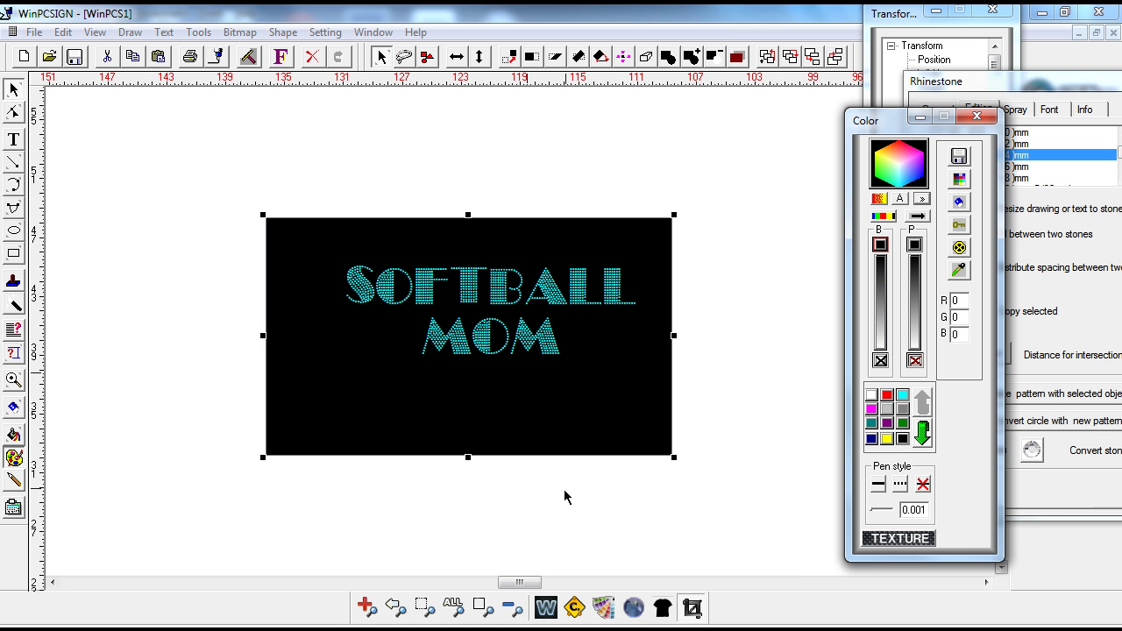
click(581, 427)
drag(549, 410, 550, 392)
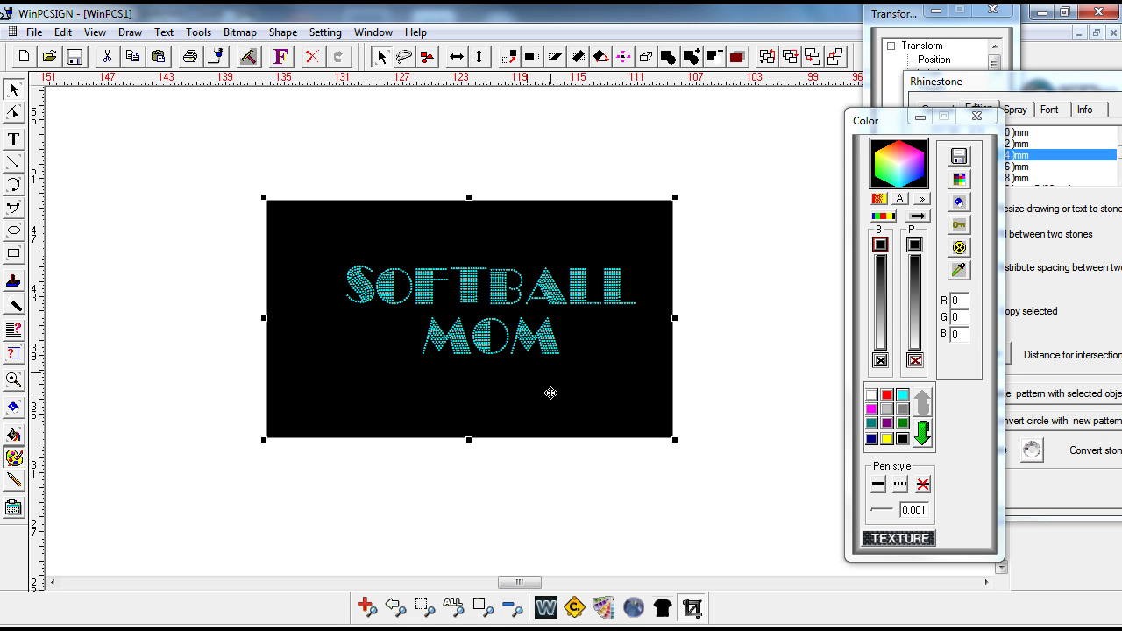
click(737, 415)
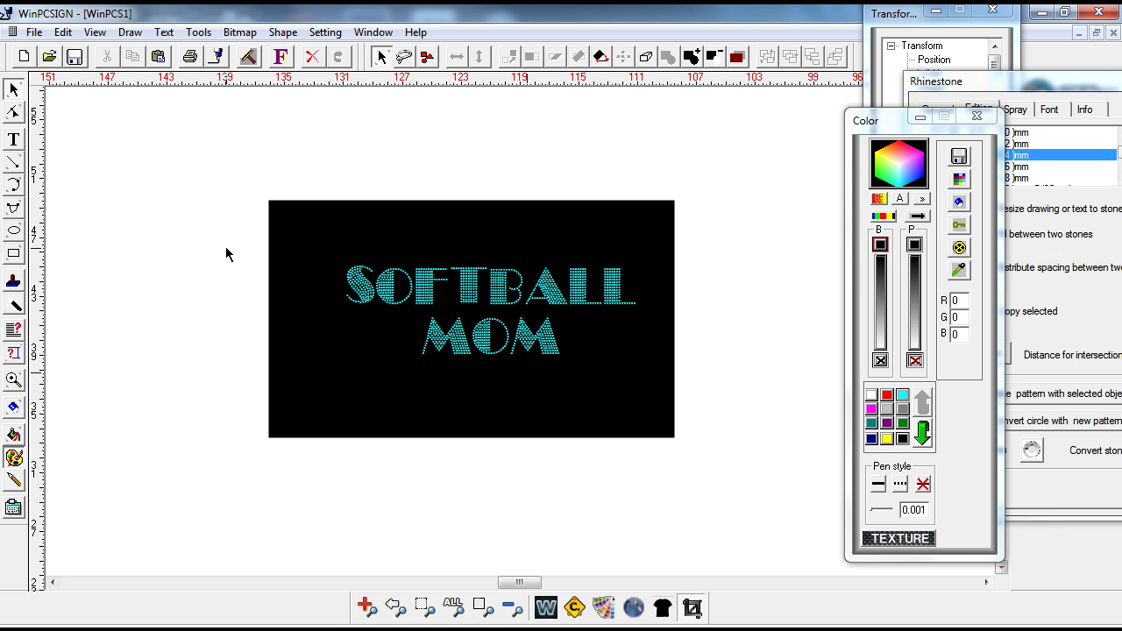
click(318, 371)
drag(318, 371, 329, 370)
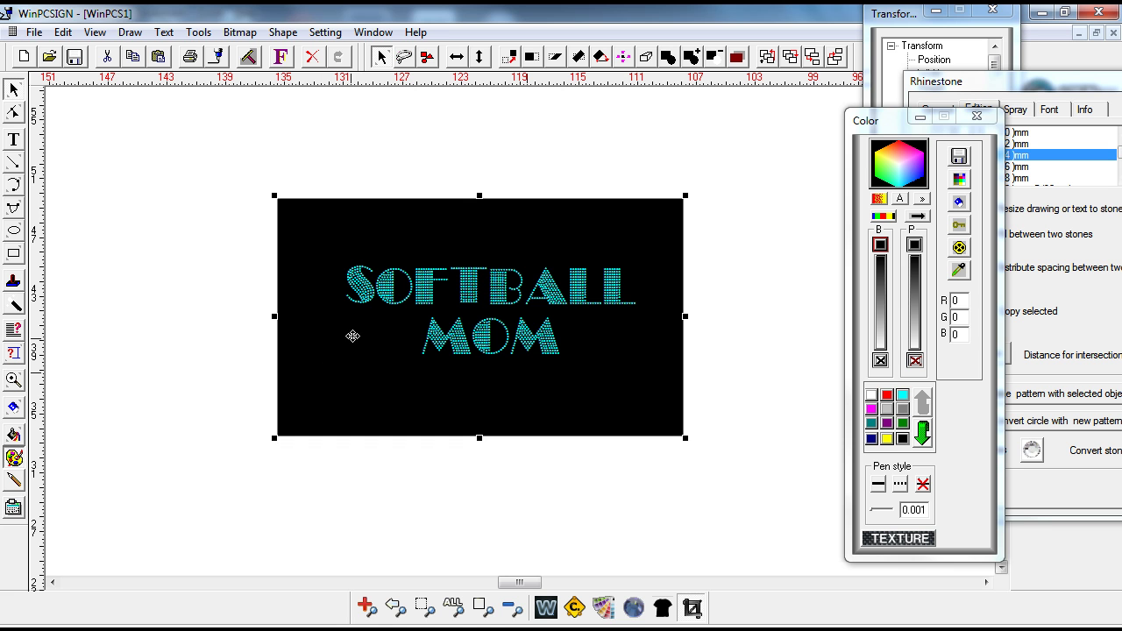
Step: Try a grey fill on the background rectangle, and set it back to black
click(902, 417)
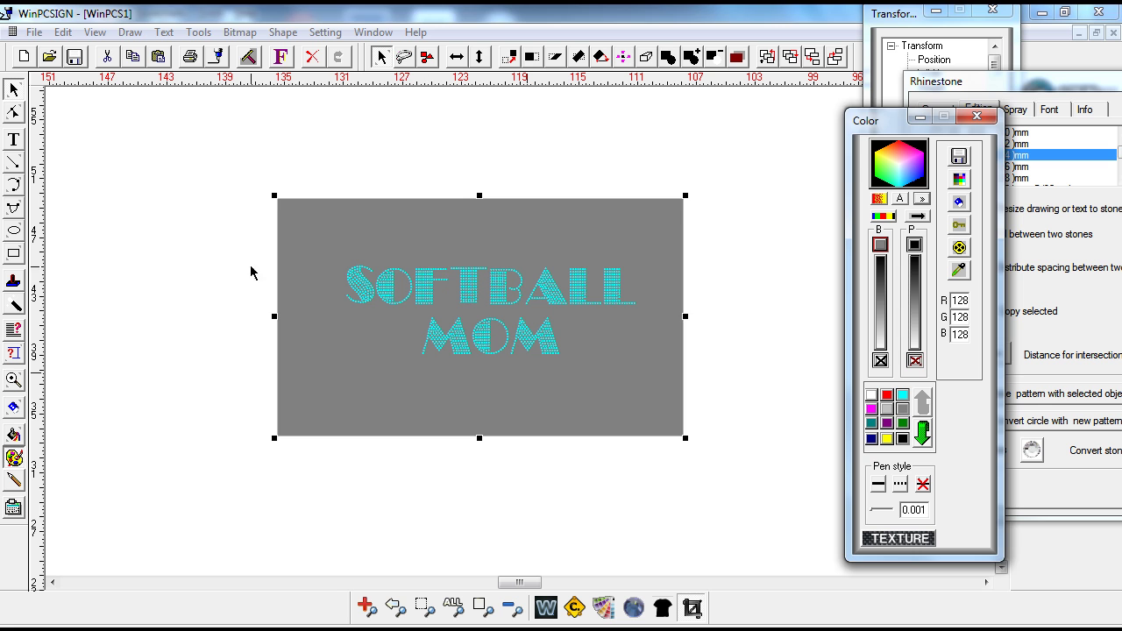
click(250, 273)
click(670, 427)
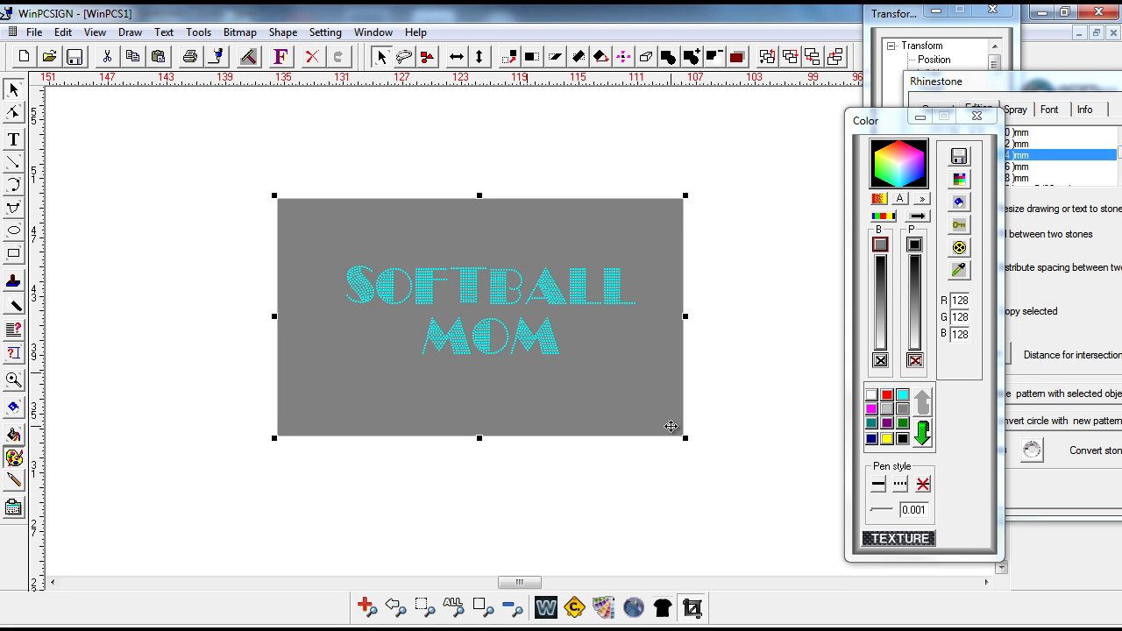
click(903, 441)
click(385, 351)
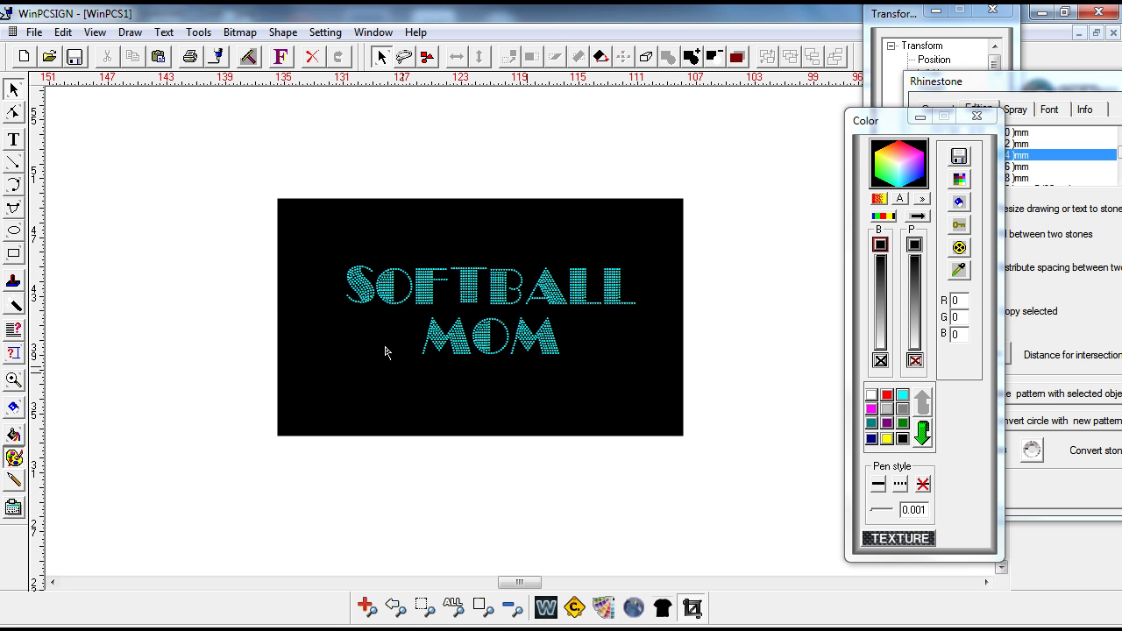
Step: Fill both text lines with white and examine the stones in the lettering up close
drag(708, 389, 710, 398)
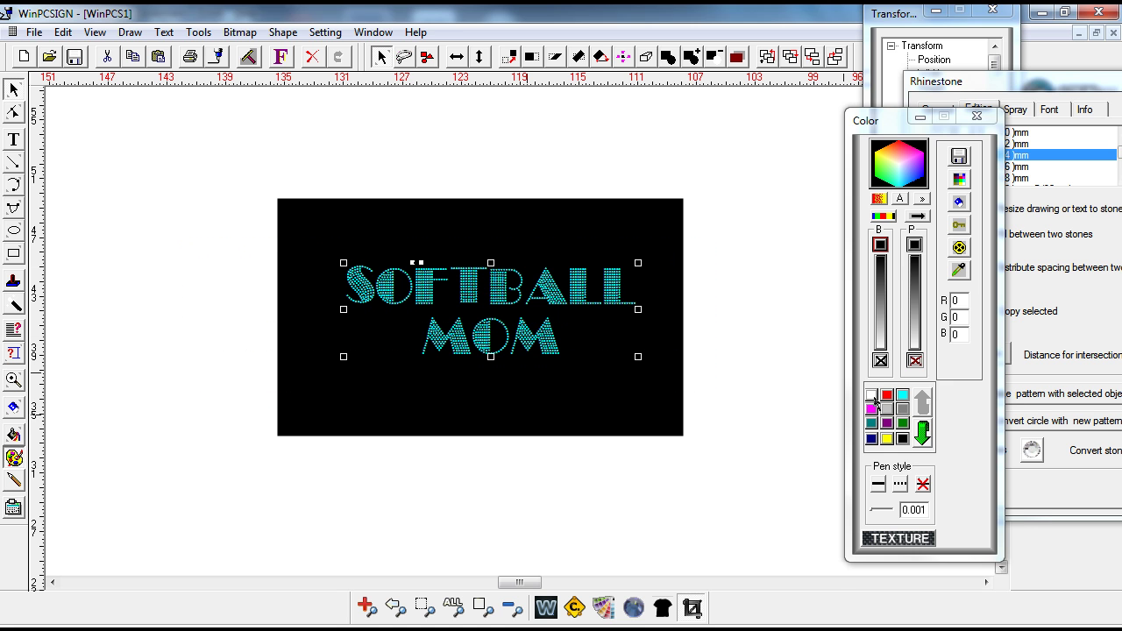
click(872, 395)
click(532, 508)
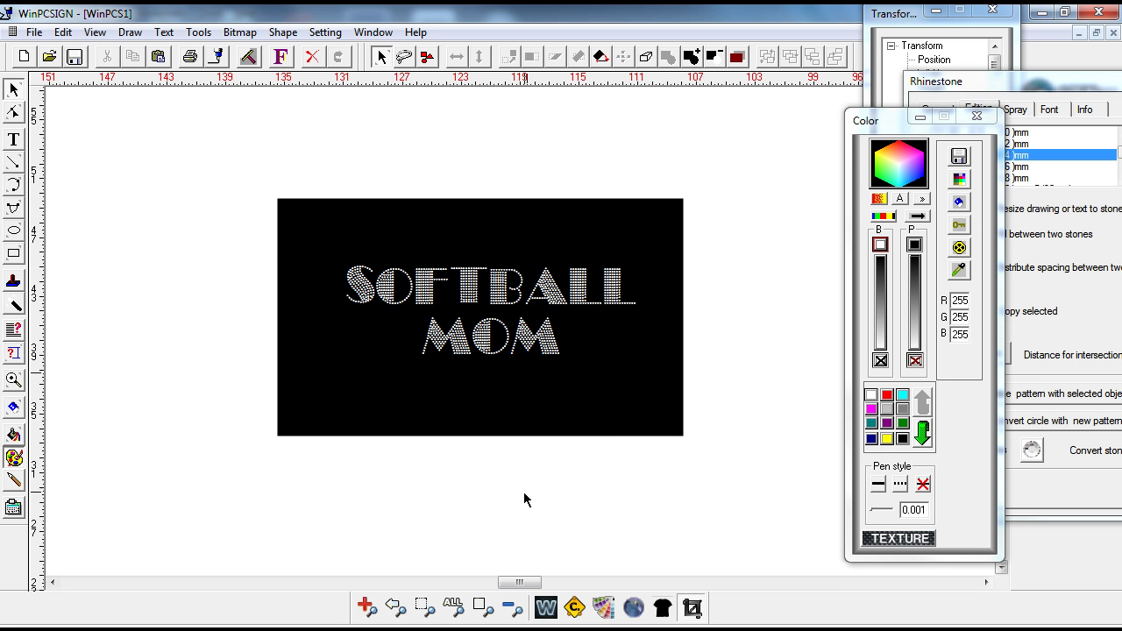
click(13, 381)
drag(583, 328, 689, 404)
drag(519, 583, 526, 583)
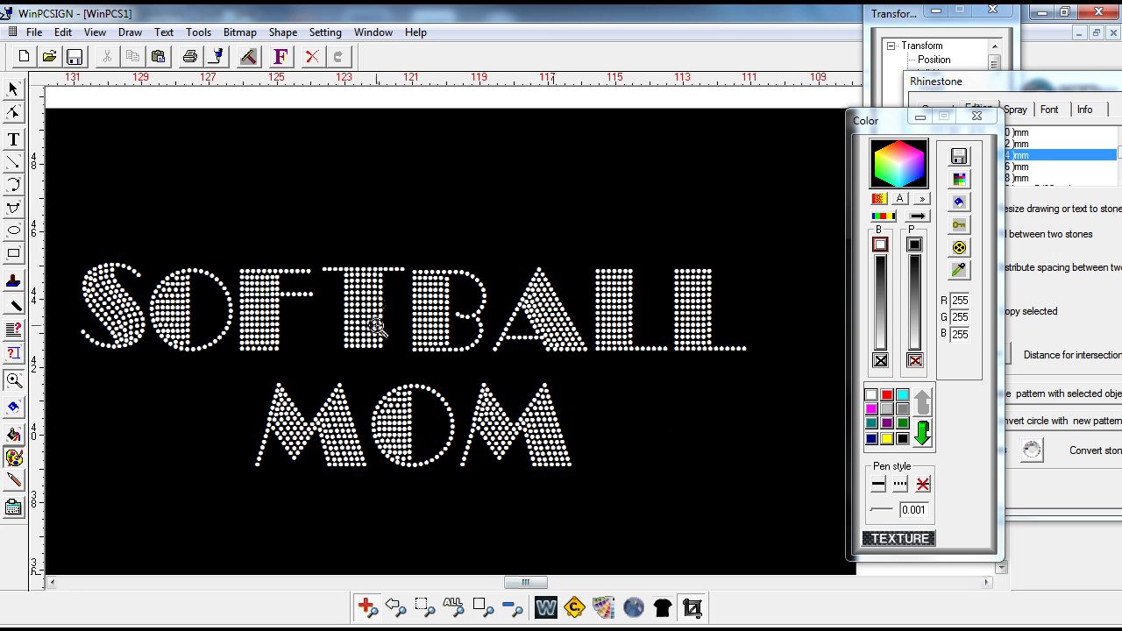
click(513, 614)
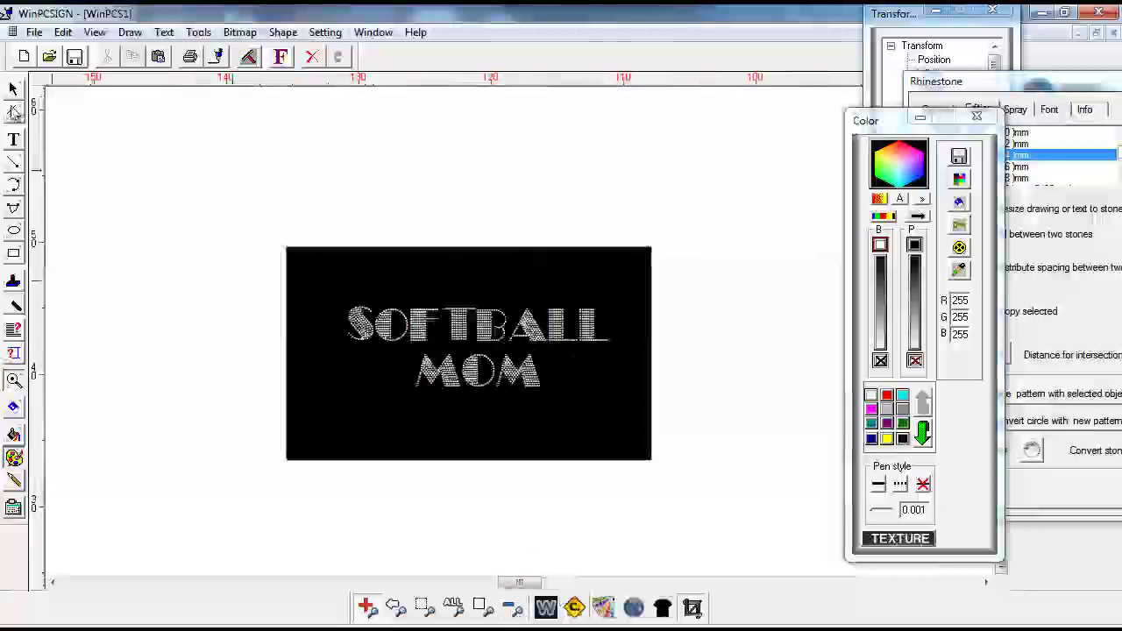
Step: Show the general settings of the Rhinestone window and try the stone-4 image on both text lines together
click(13, 89)
drag(213, 300, 761, 435)
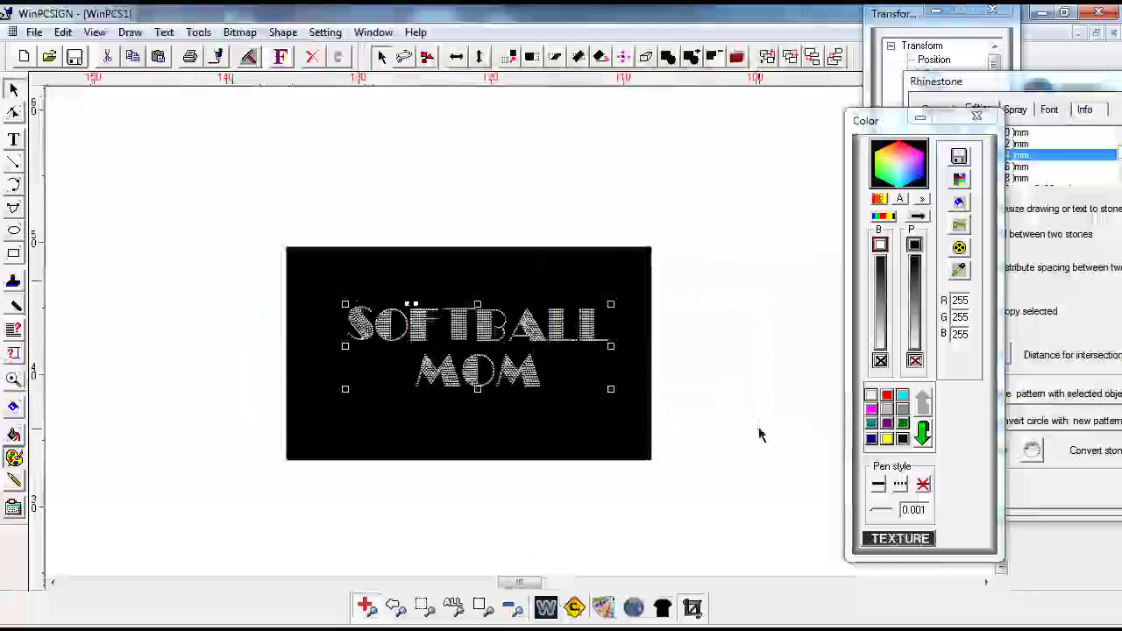
click(894, 154)
drag(1042, 90, 1015, 125)
click(826, 146)
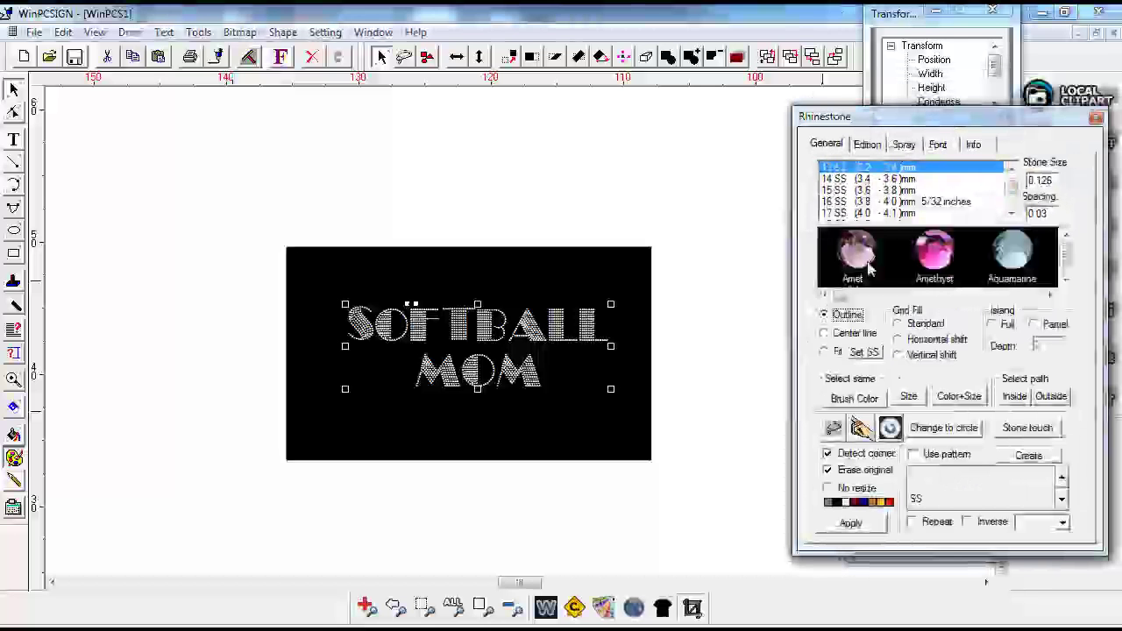
click(1051, 295)
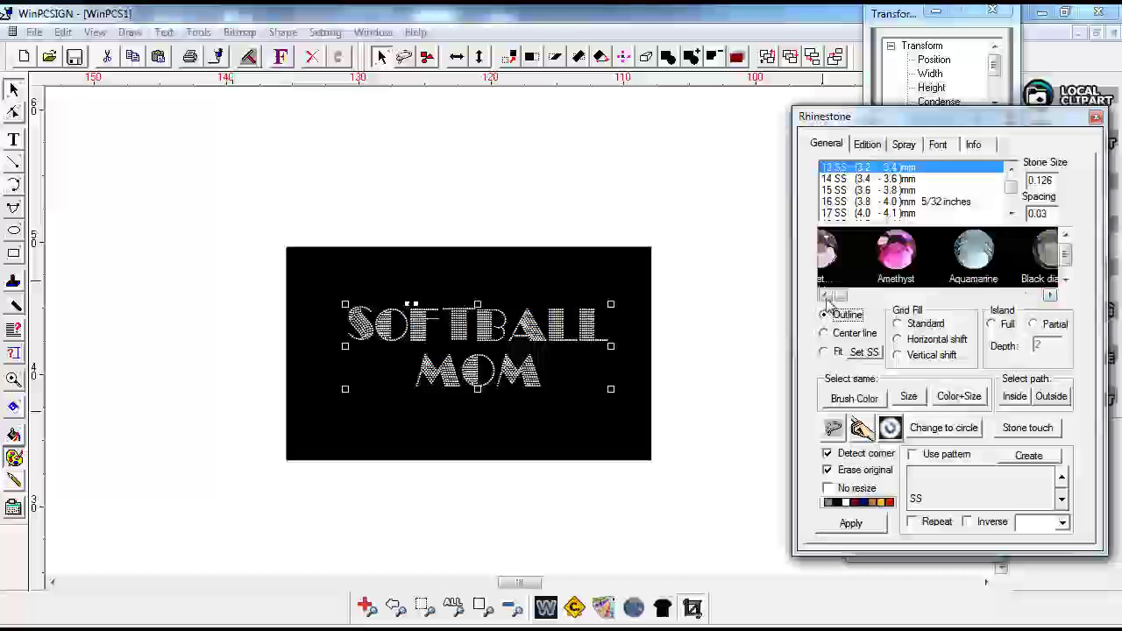
drag(844, 300, 1019, 326)
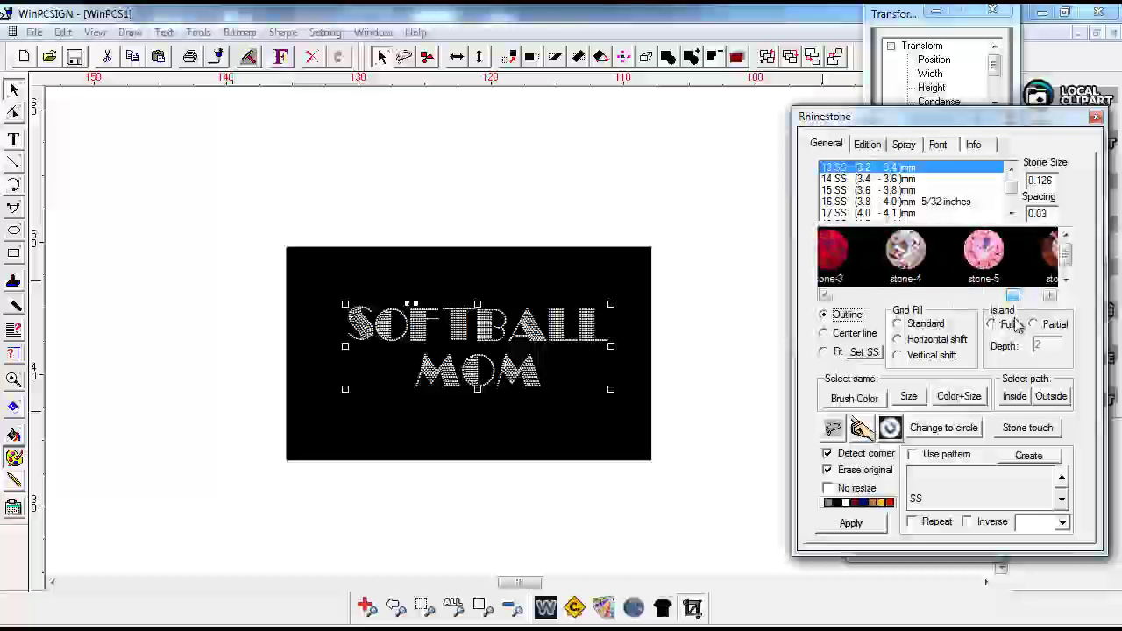
click(912, 263)
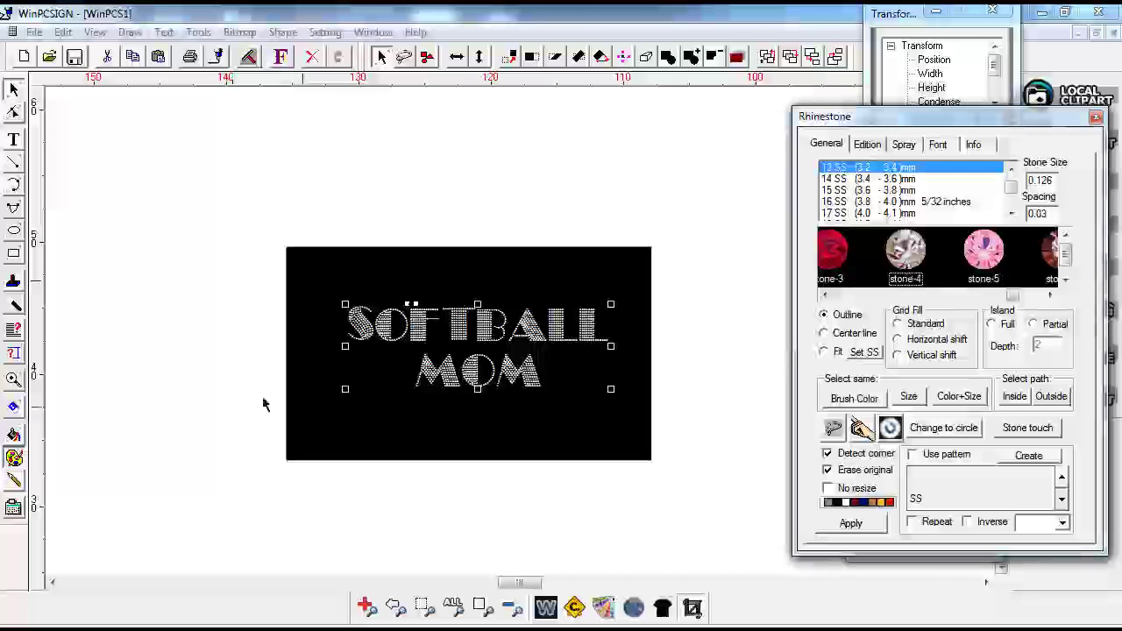
click(213, 374)
click(13, 379)
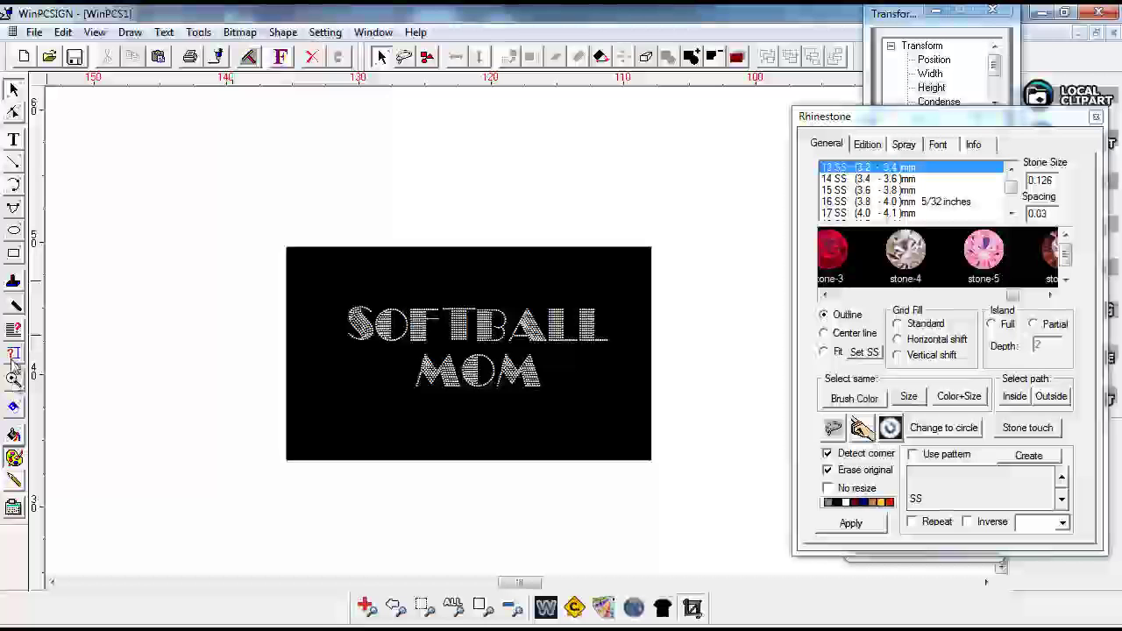
drag(264, 285, 696, 436)
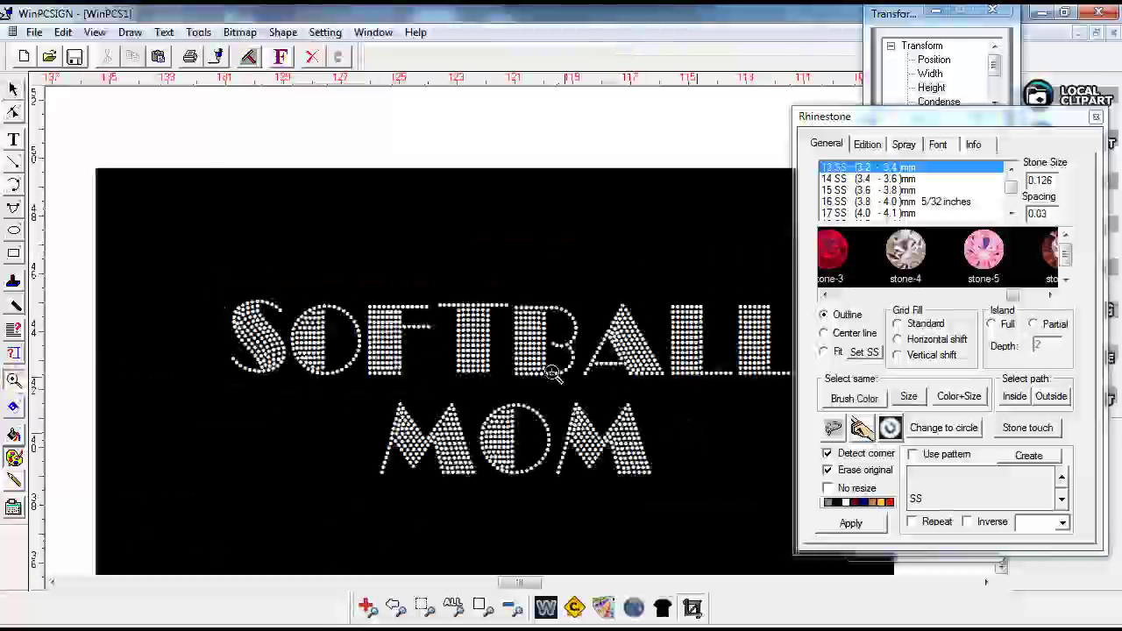
Step: Apply the rhinestone settings to the SOFTBALL line and give its stones the stone-4 image
click(13, 88)
click(254, 325)
click(898, 254)
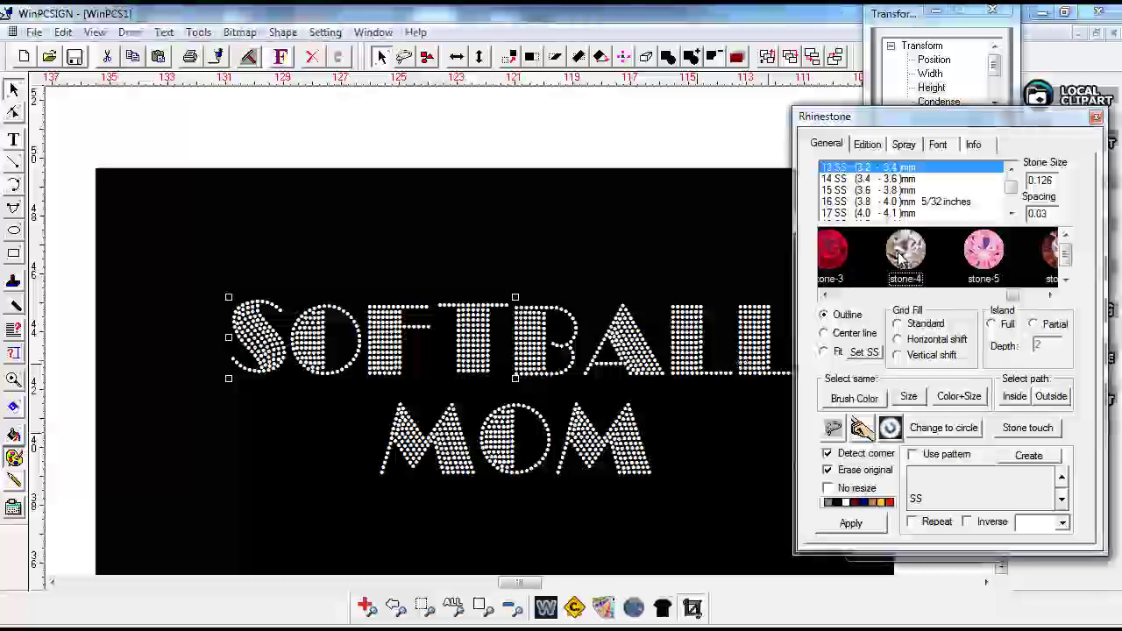
click(868, 524)
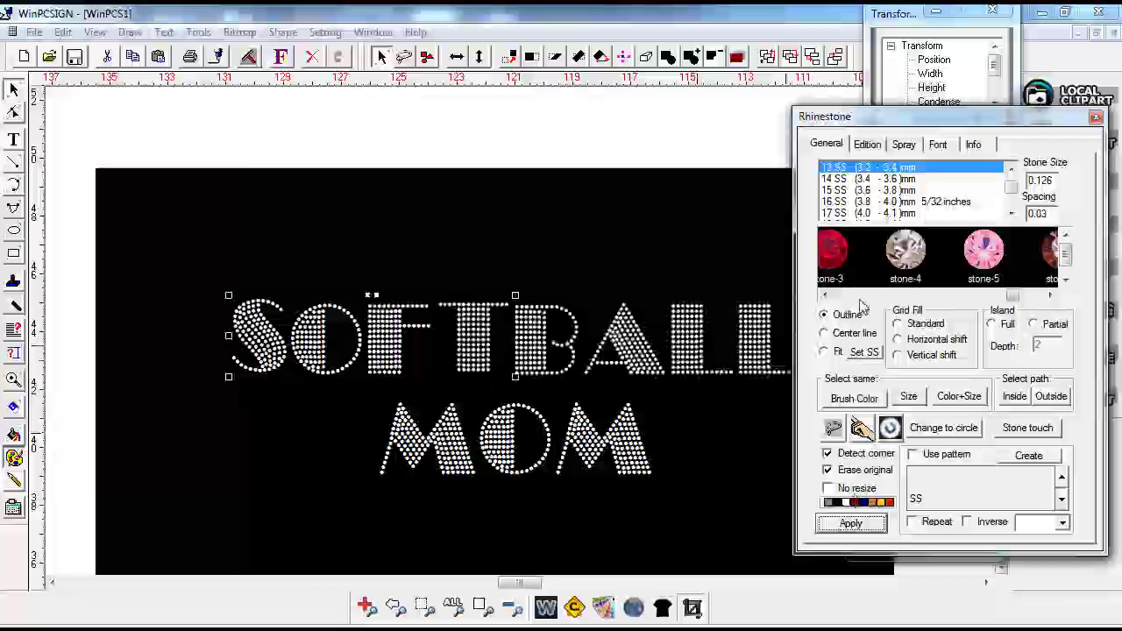
click(907, 260)
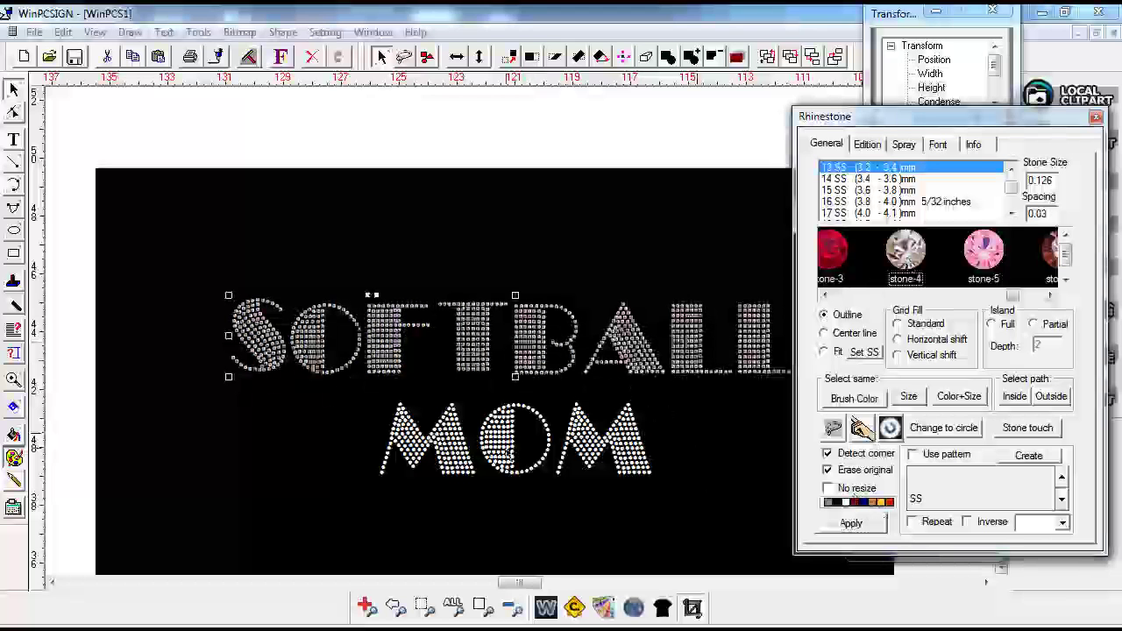
Step: Apply the same rhinestone settings and the stone-4 image to the MOM line
click(507, 452)
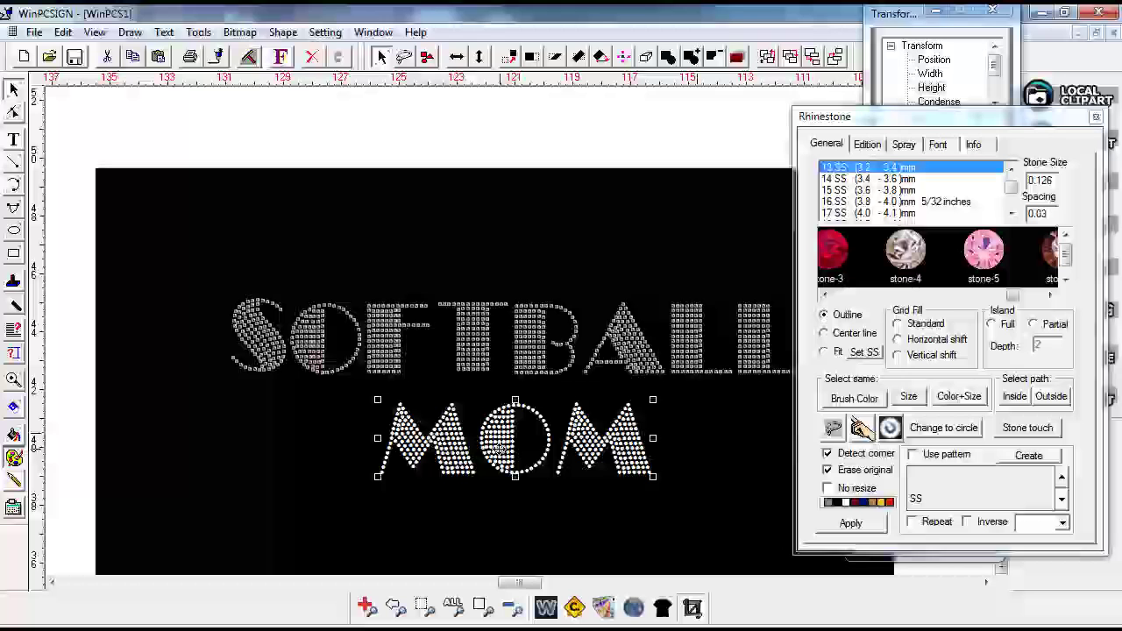
click(906, 256)
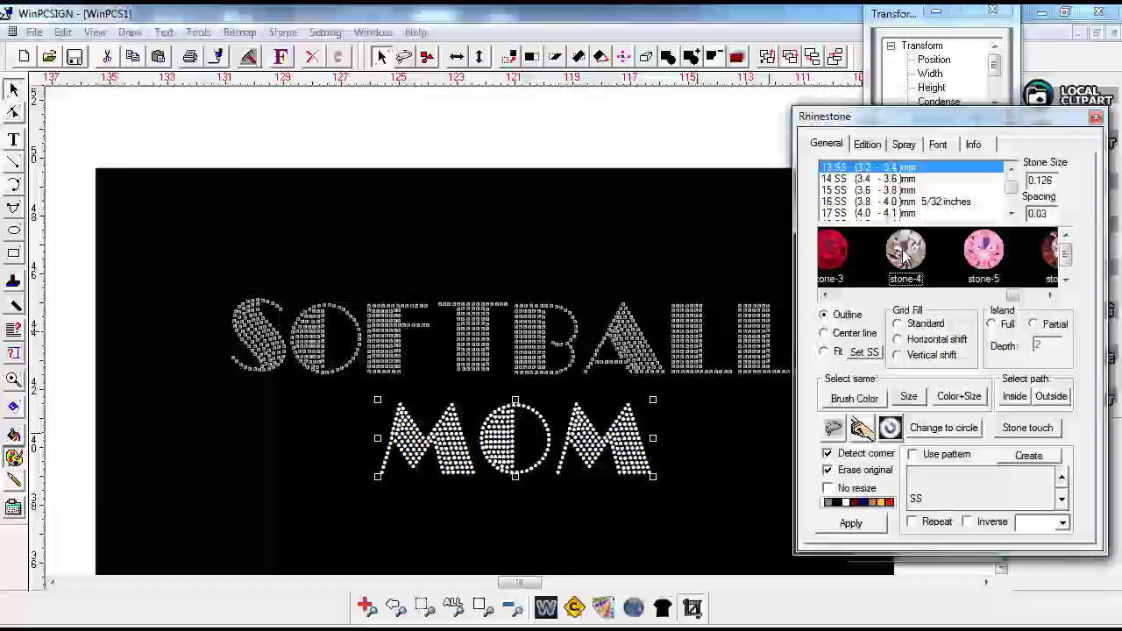
click(834, 524)
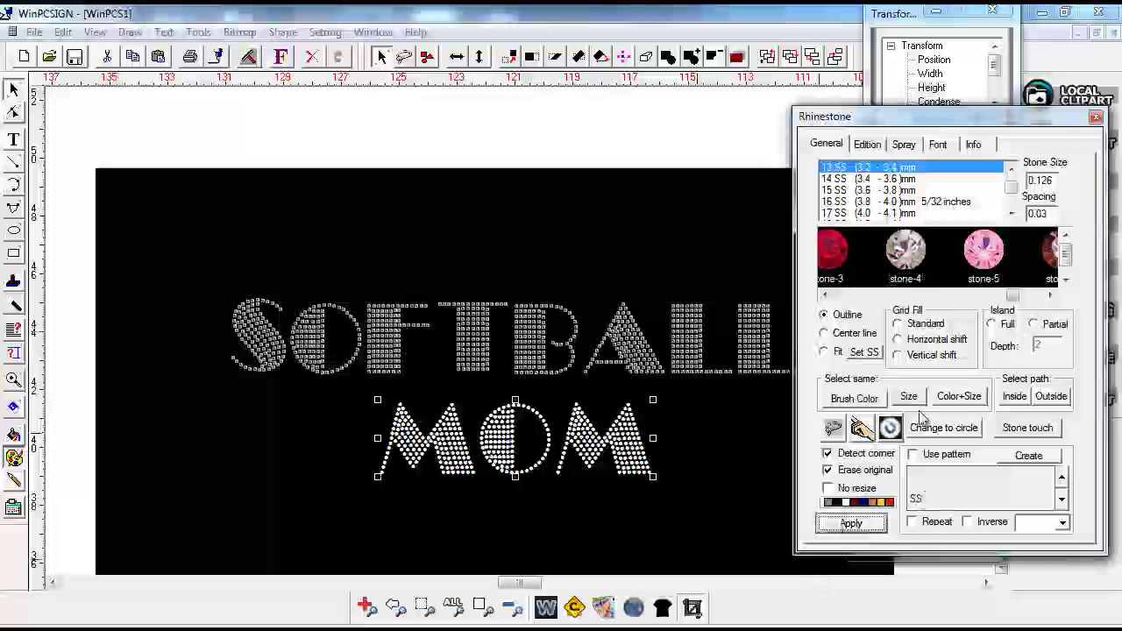
click(909, 251)
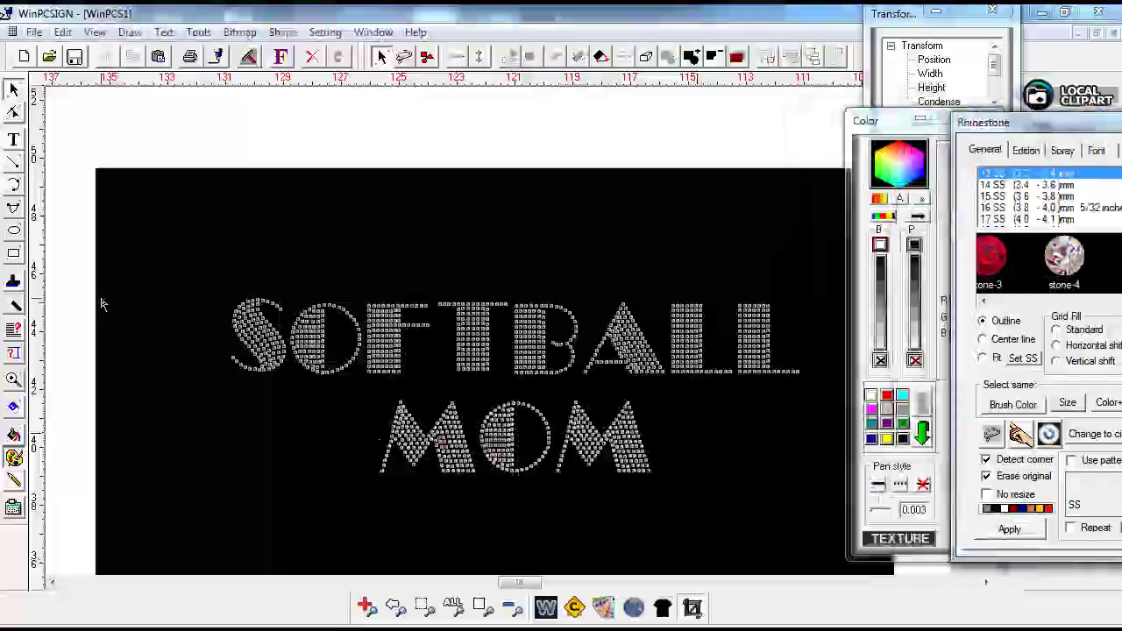
Step: Examine the stone shapes and spacing in the first letters of SOFTBALL up close, both rendered and as wireframe outlines
click(14, 381)
drag(175, 257, 333, 389)
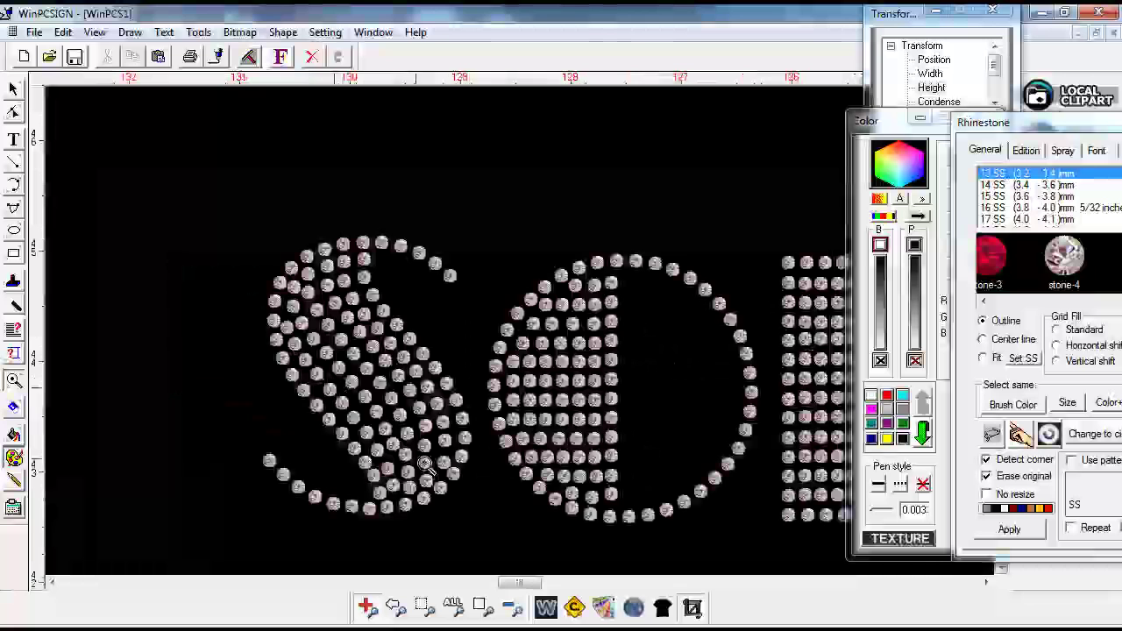
mouse_move(524, 583)
mouse_down()
mouse_move(555, 587)
mouse_move(527, 591)
mouse_up()
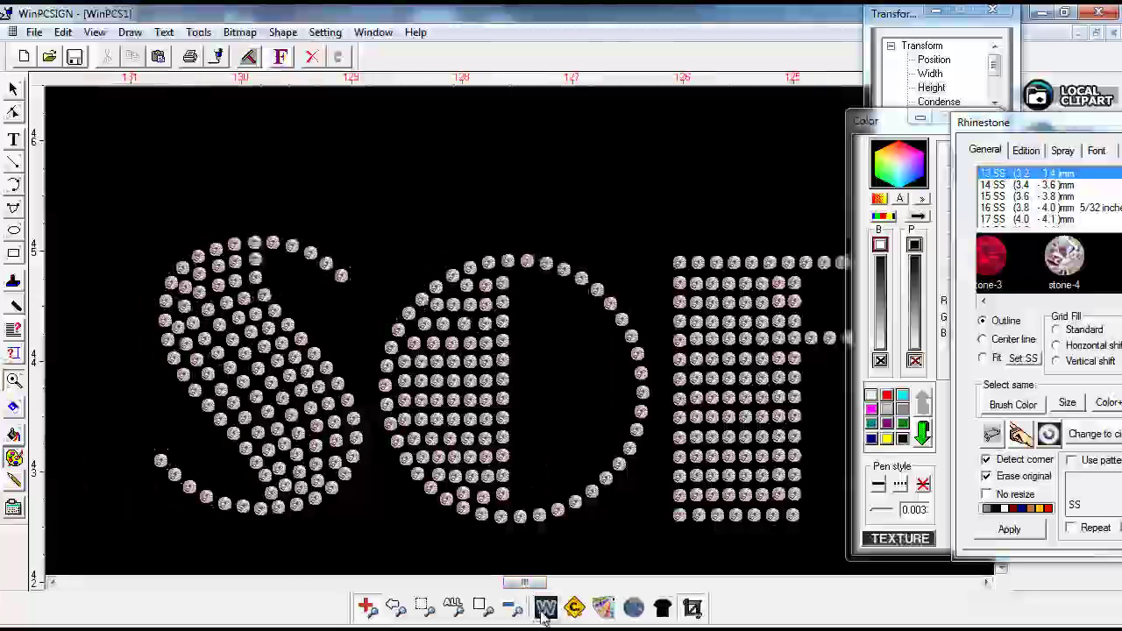
click(544, 614)
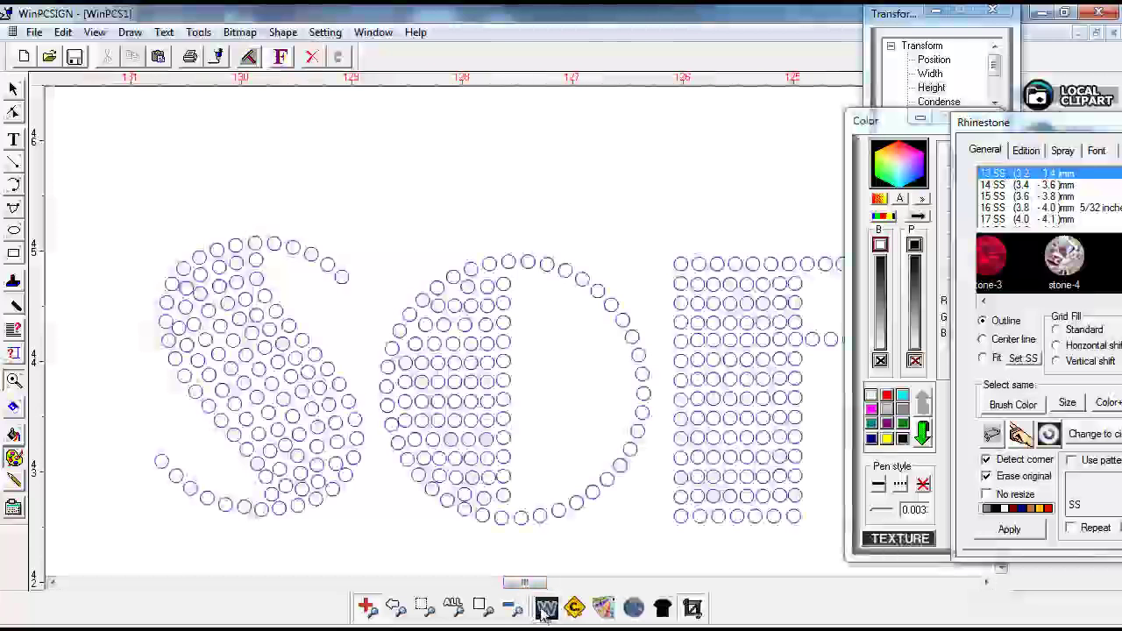
click(515, 611)
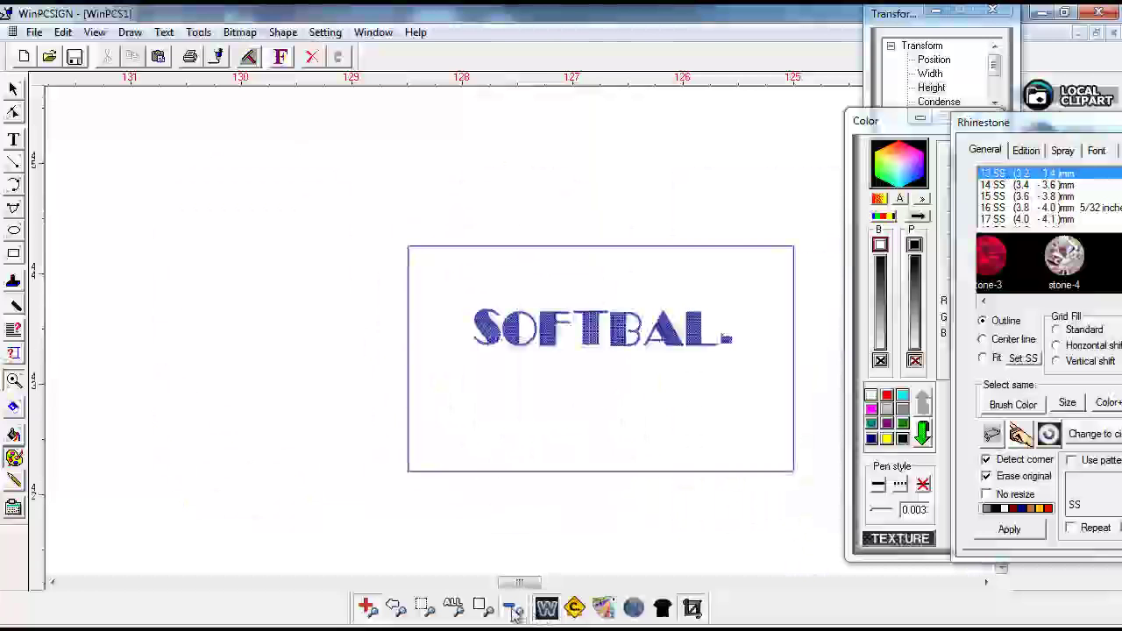
drag(466, 304, 536, 366)
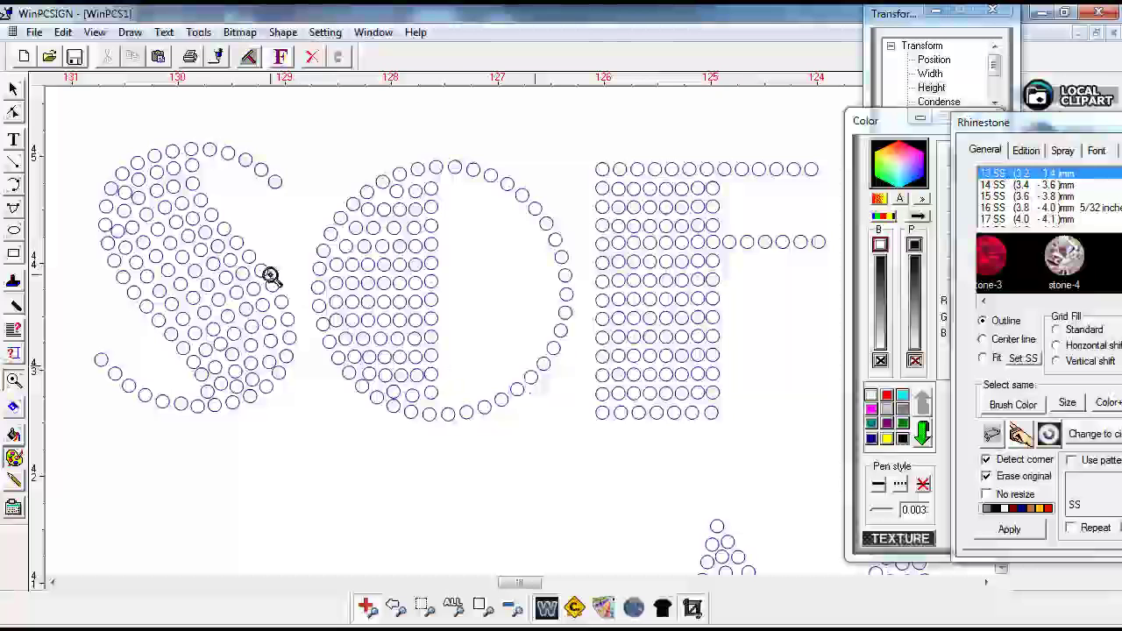
drag(82, 155, 182, 294)
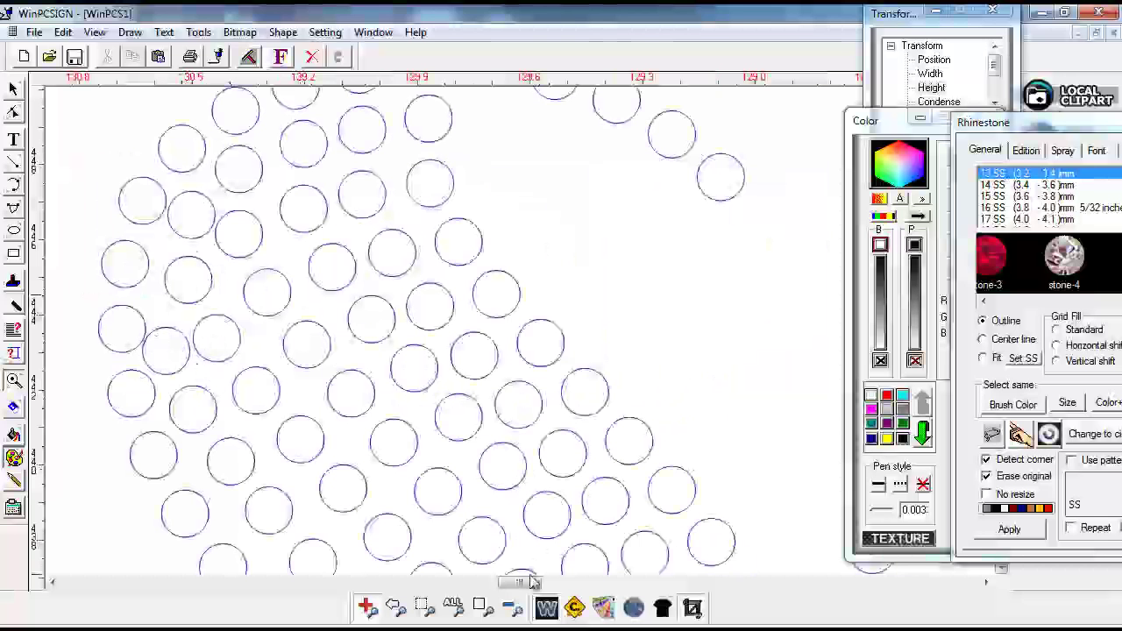
drag(518, 584, 526, 589)
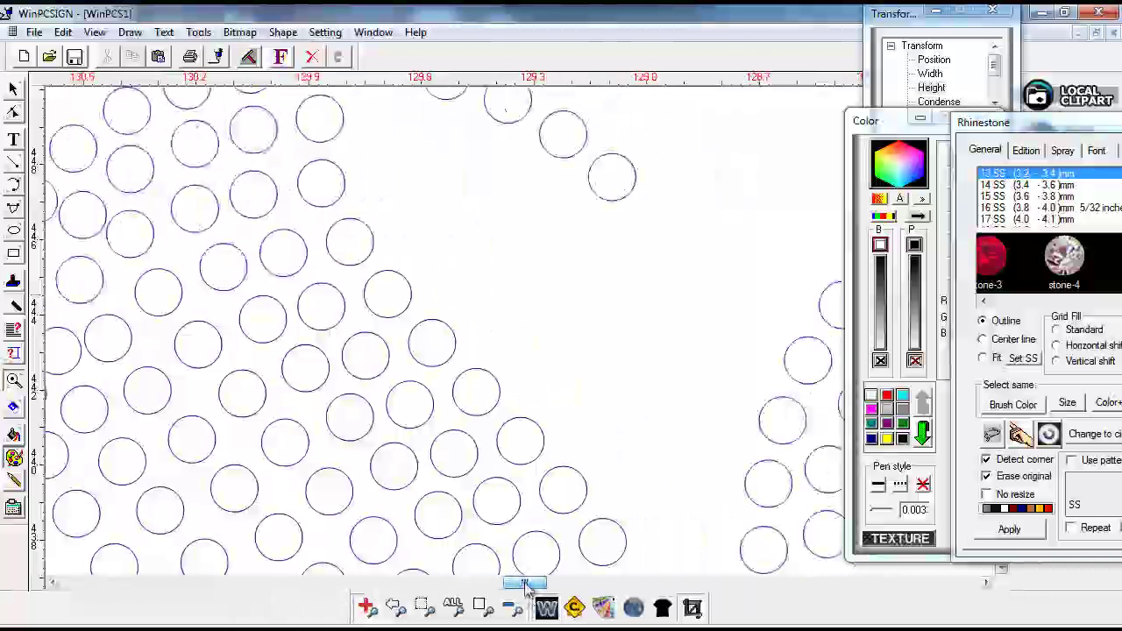
drag(1071, 124, 934, 101)
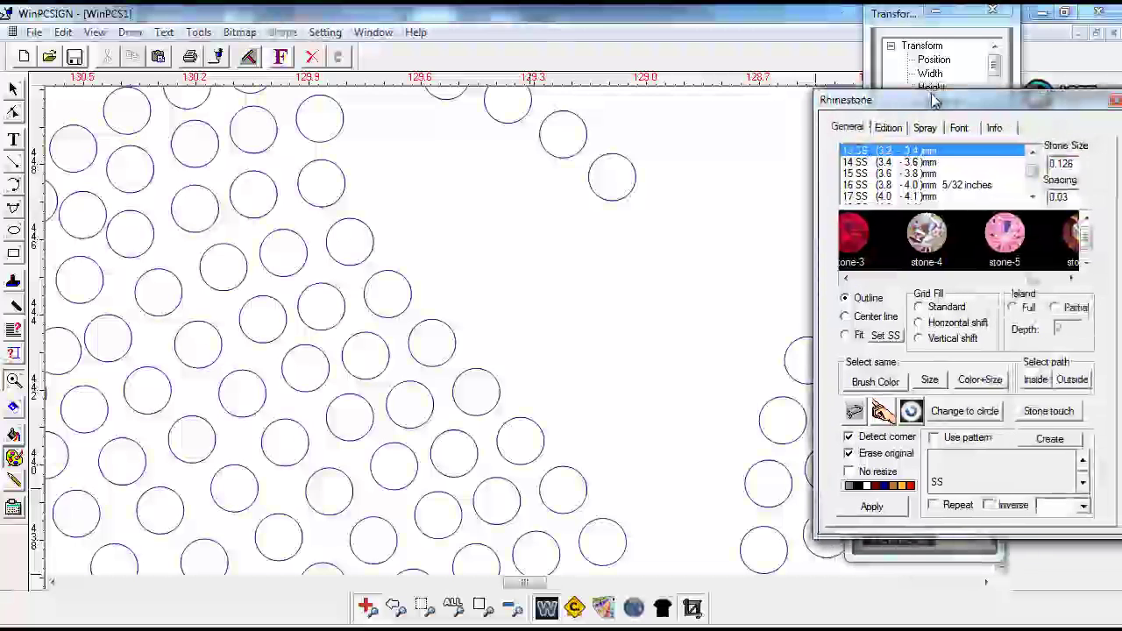
click(1061, 419)
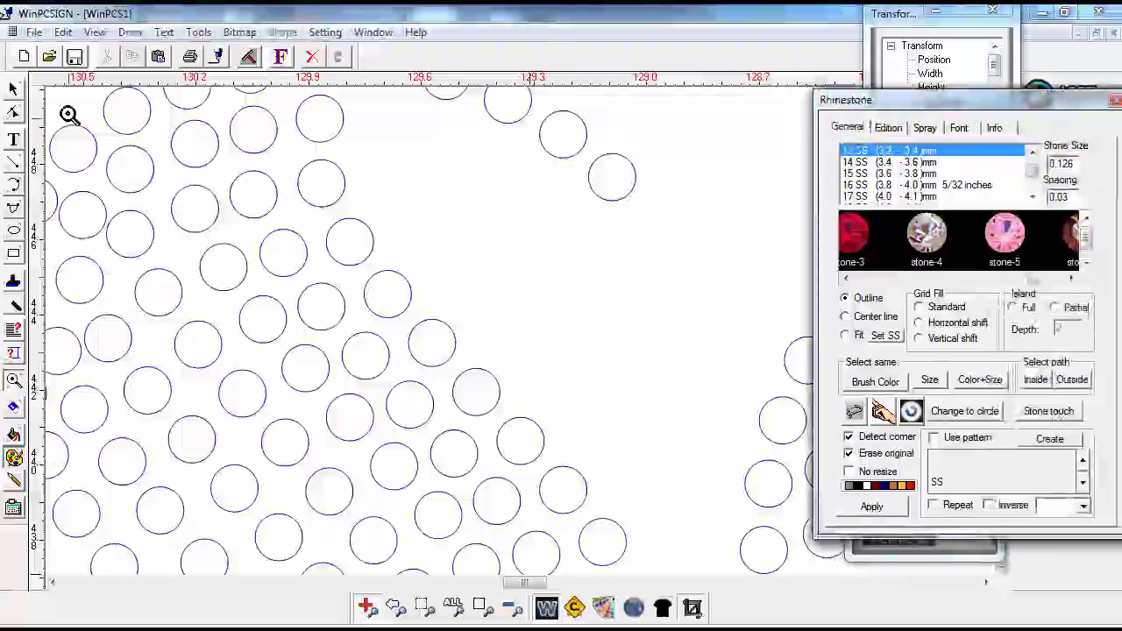
click(513, 607)
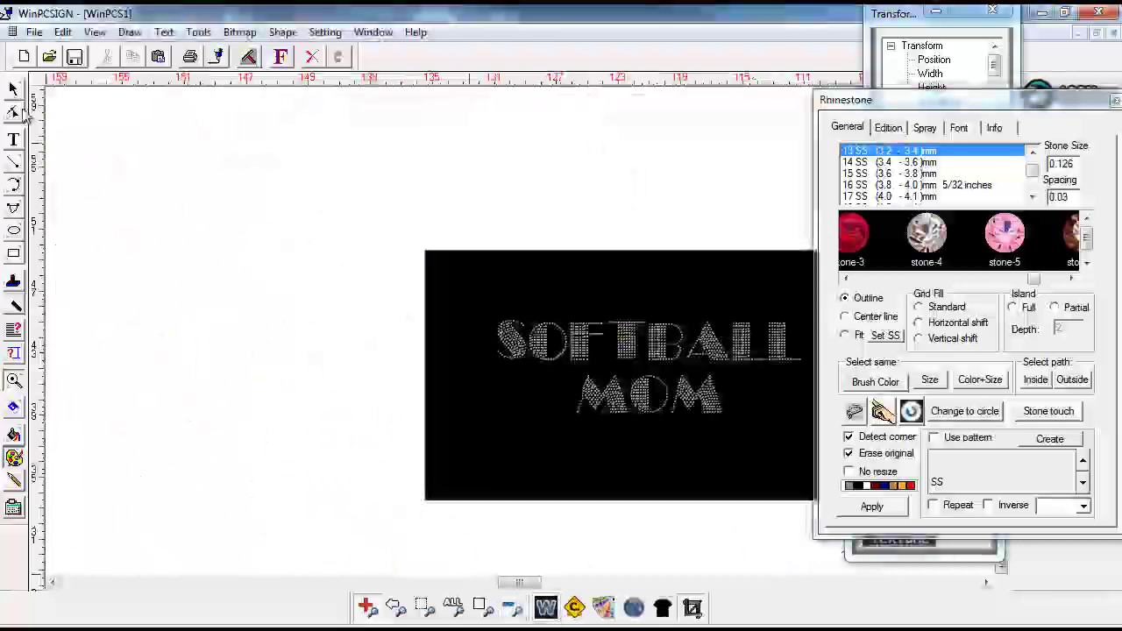
Step: Replace the stone image on both text lines with a plain white fill and clear the selection
drag(298, 265, 819, 460)
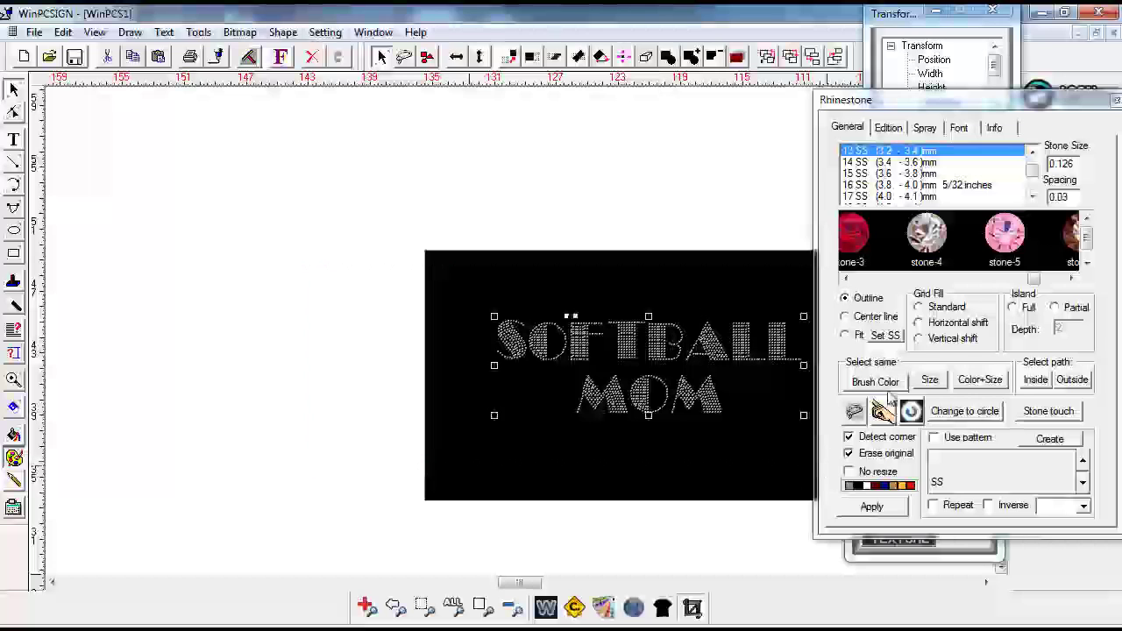
click(959, 548)
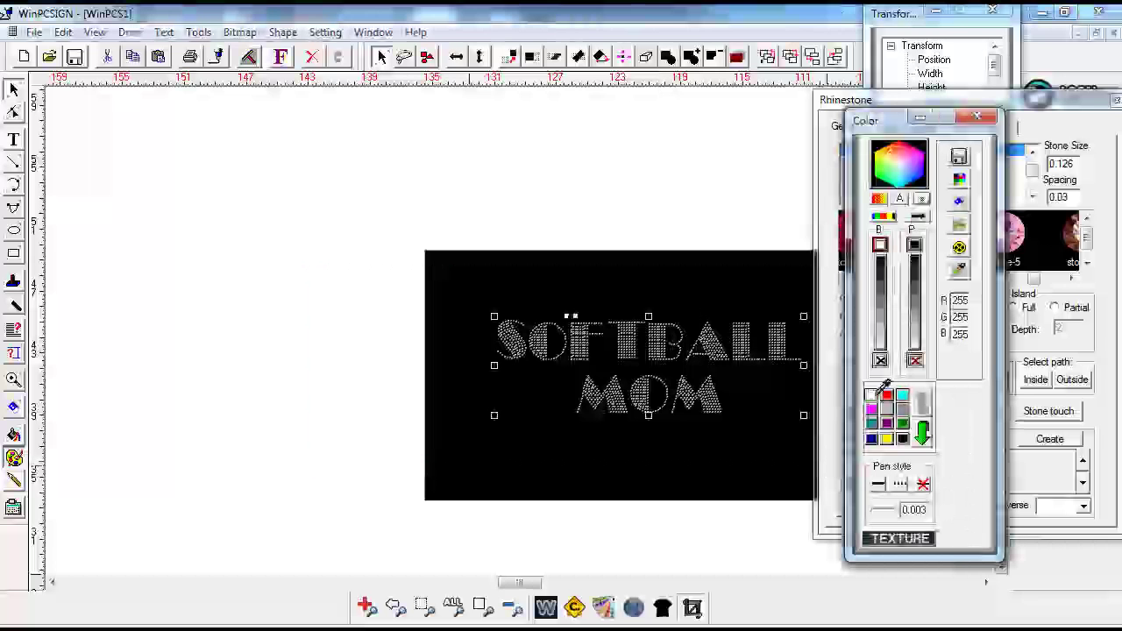
click(870, 396)
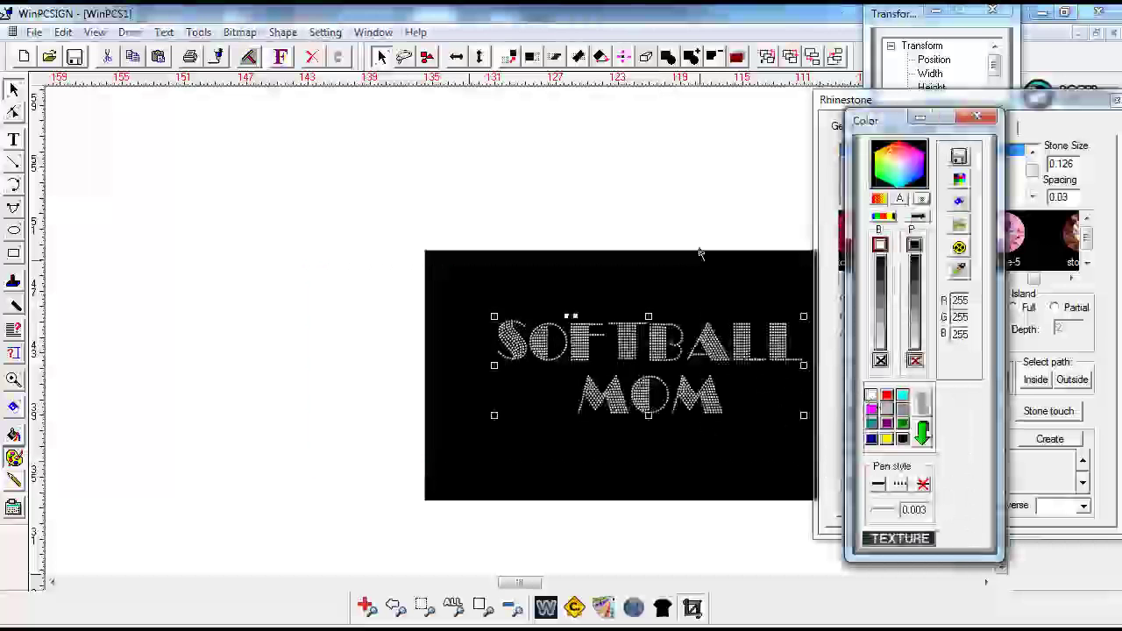
drag(523, 582, 532, 582)
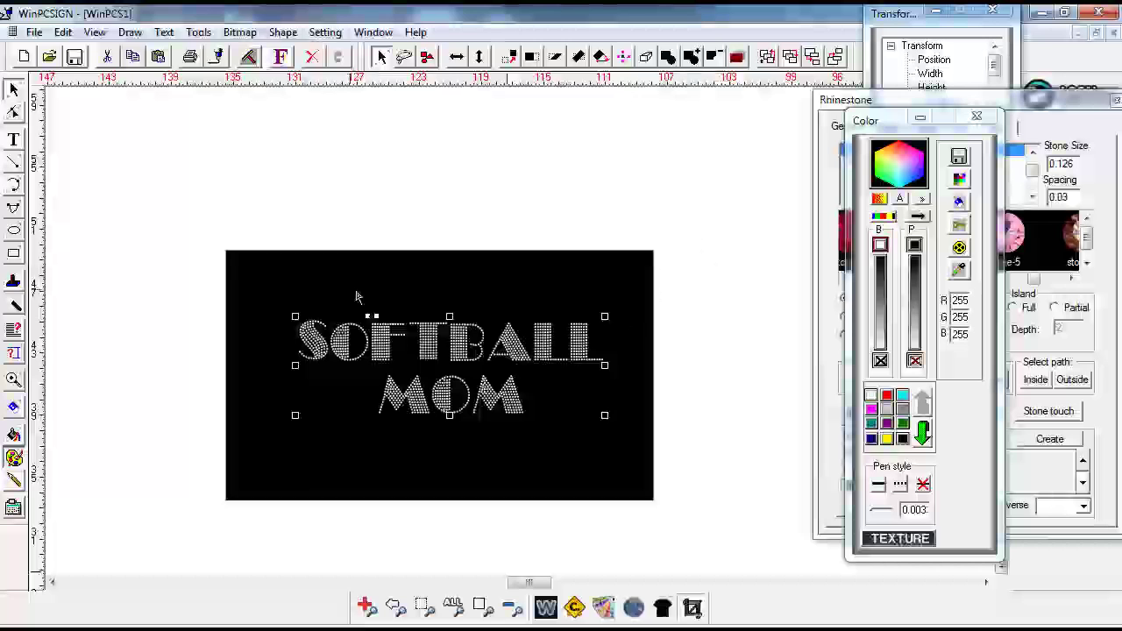
click(222, 254)
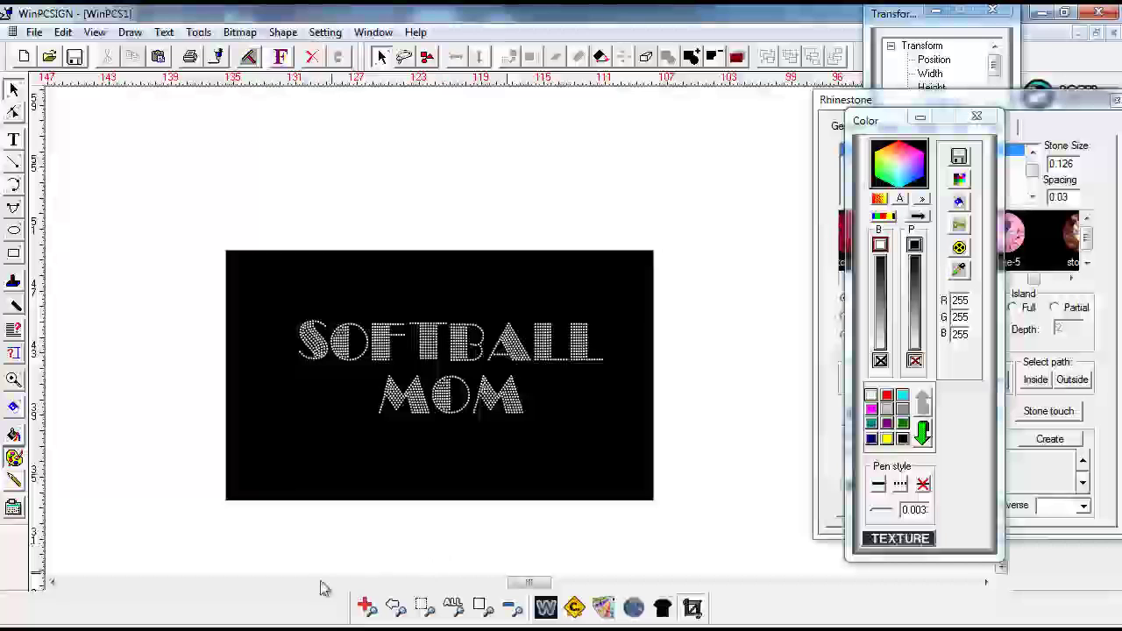
mouse_move(561, 614)
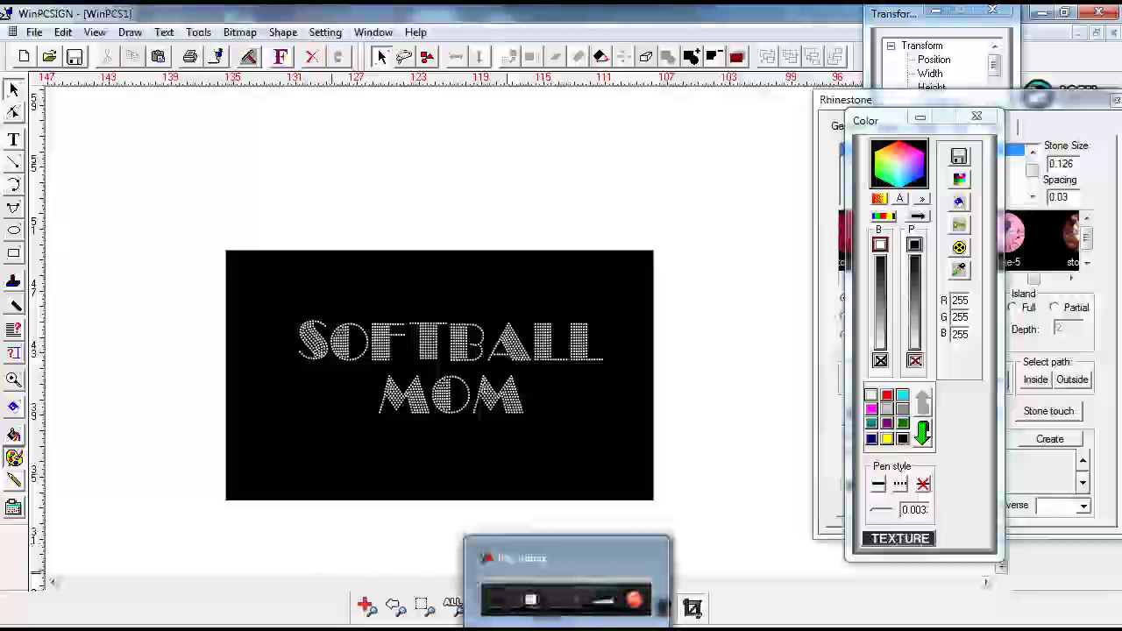